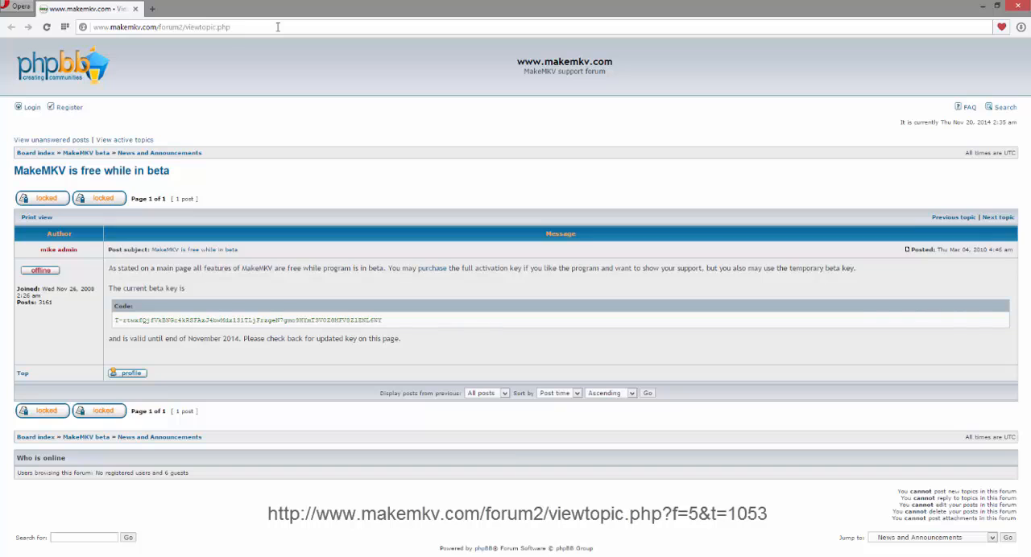
Step: Copy the current MakeMKV beta key from the code box in the forum post
triple_click(179, 320)
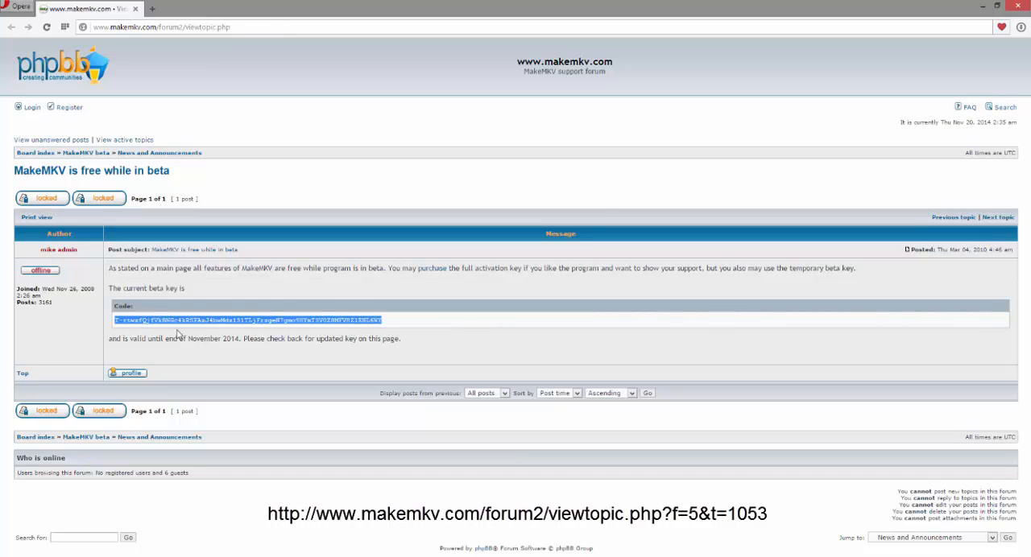
right_click(275, 322)
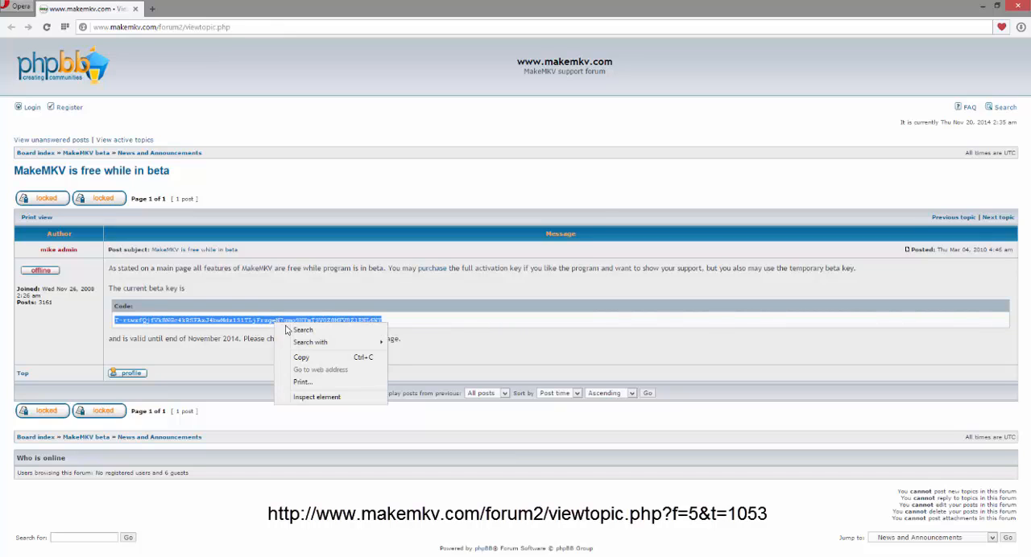
left_click(301, 355)
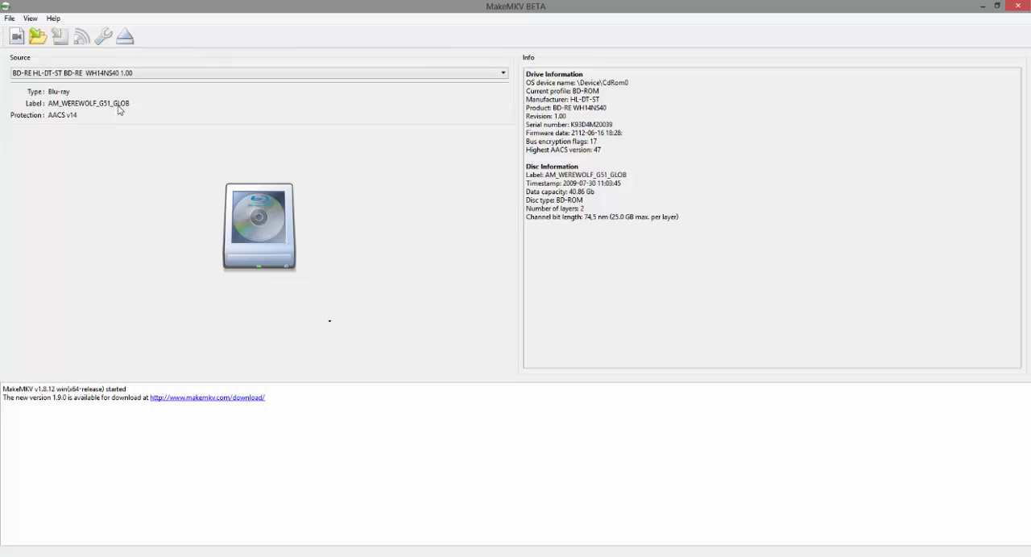
Step: Switch to MakeMKV and load the titles of the inserted Blu-ray disc
left_click(260, 226)
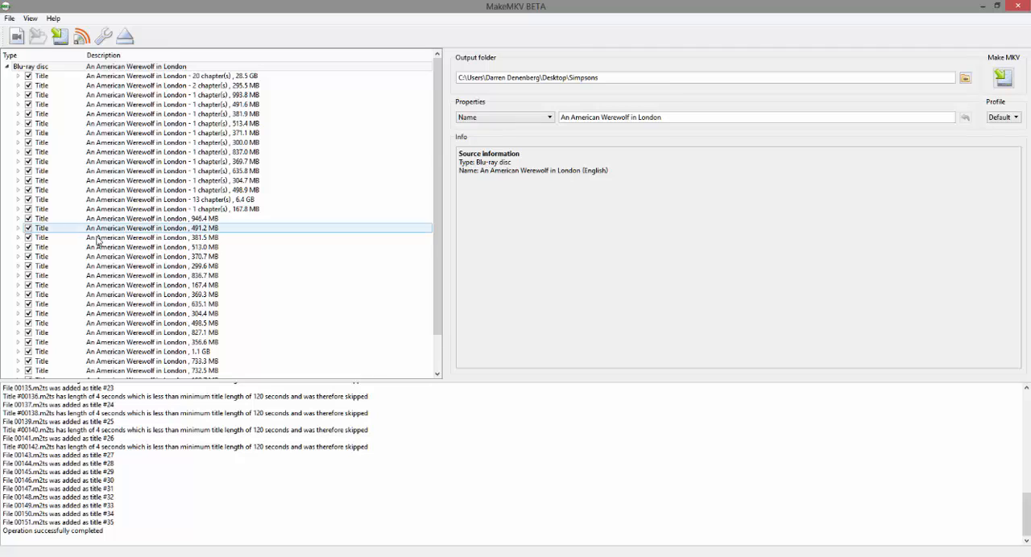
Step: Examine the video, audio and subtitle tracks inside the 837.0 MB and 381.5 MB titles, collapsing each again
left_click(17, 152)
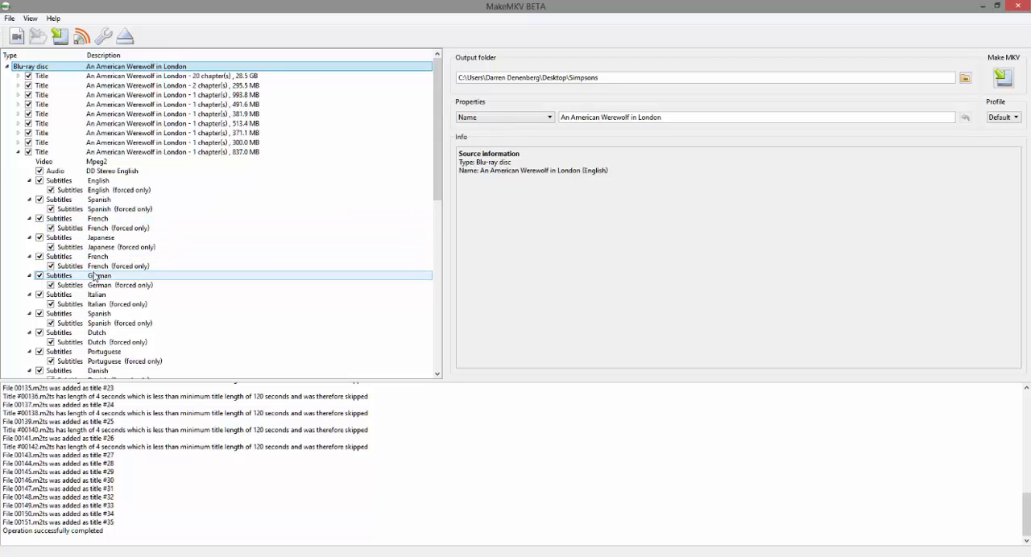
left_click(19, 152)
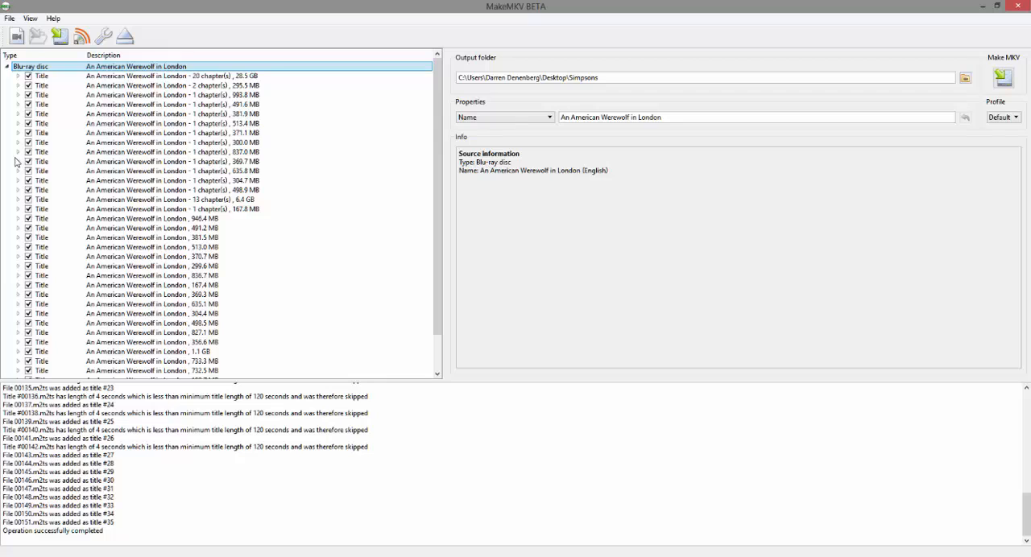
left_click(19, 239)
scroll(141, 255, "down", 6)
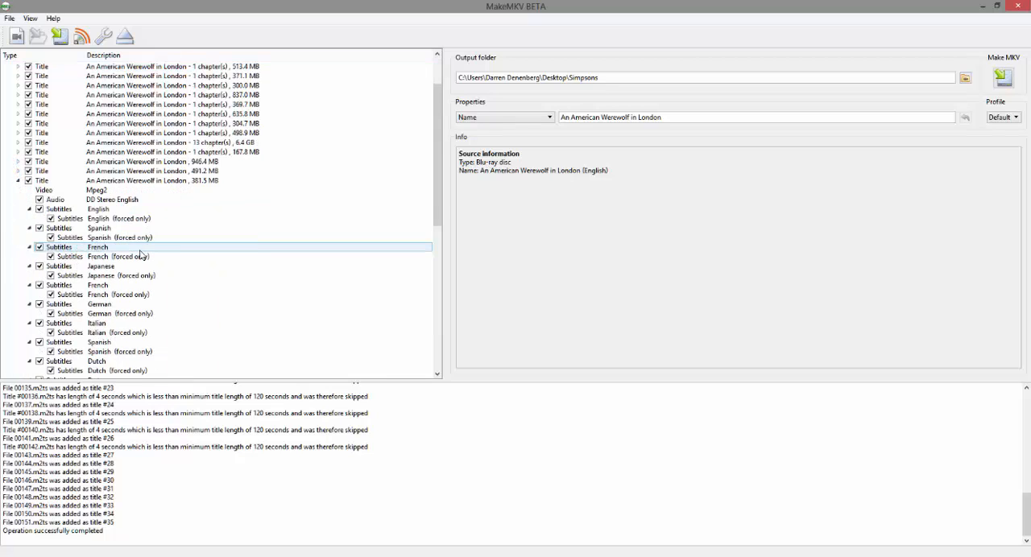
scroll(141, 256, "up", 5)
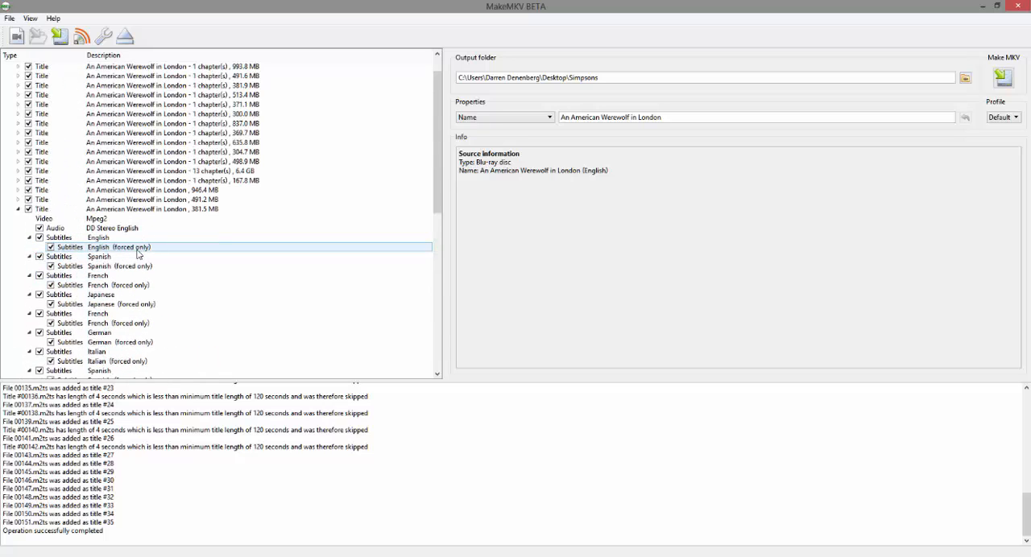
left_click(19, 209)
scroll(18, 214, "up", 1)
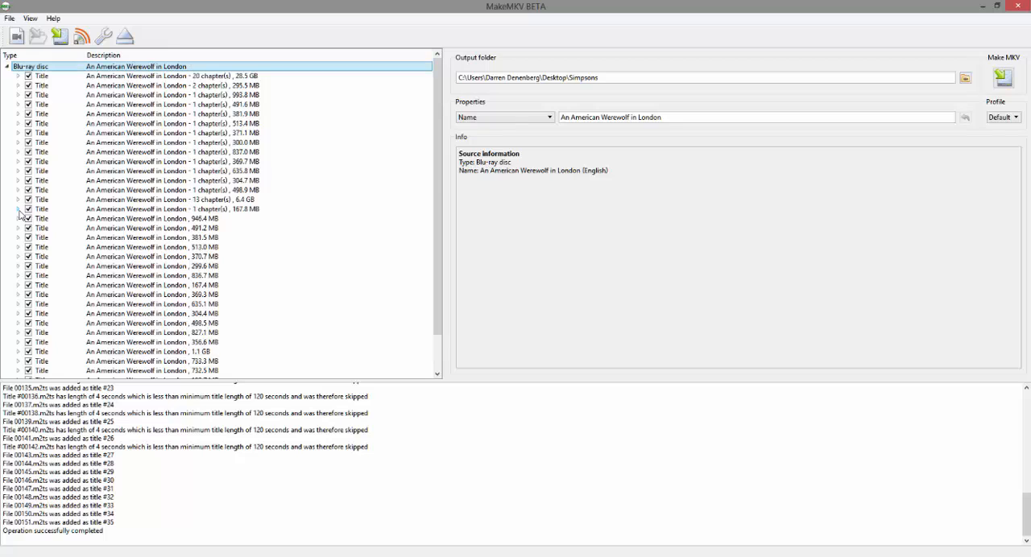
Step: Deselect every title on the disc except the 28.5 GB main film with 20 chapters
left_click(28, 86)
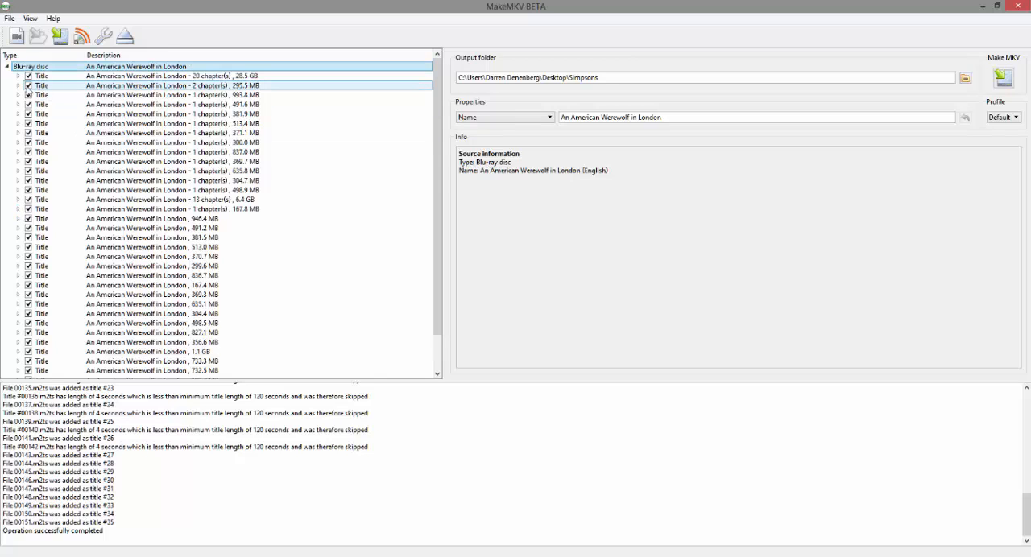
left_click(28, 95)
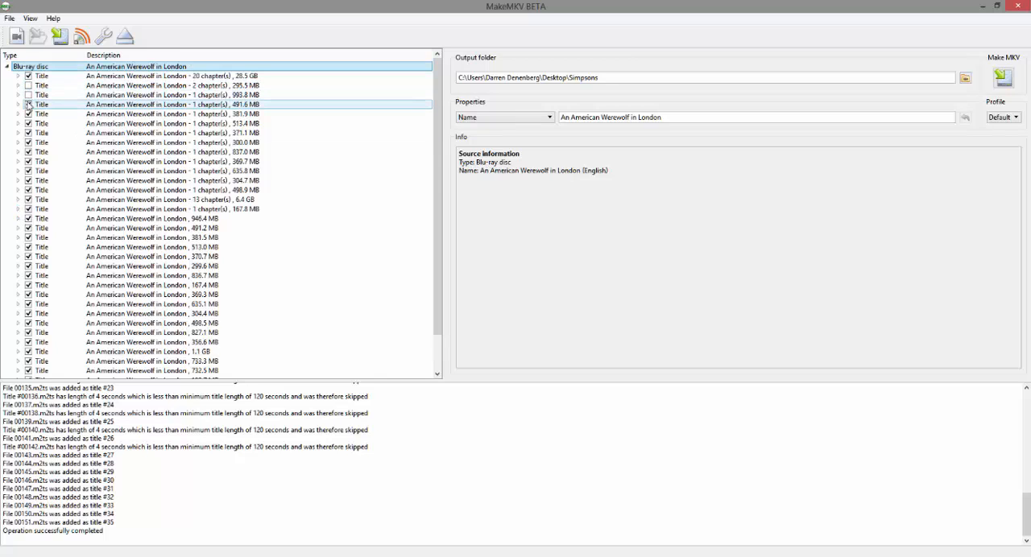
left_click(28, 105)
left_click(28, 114)
left_click(29, 123)
left_click(29, 143)
left_click(28, 161)
left_click(28, 171)
left_click(28, 190)
left_click(28, 199)
left_click(29, 218)
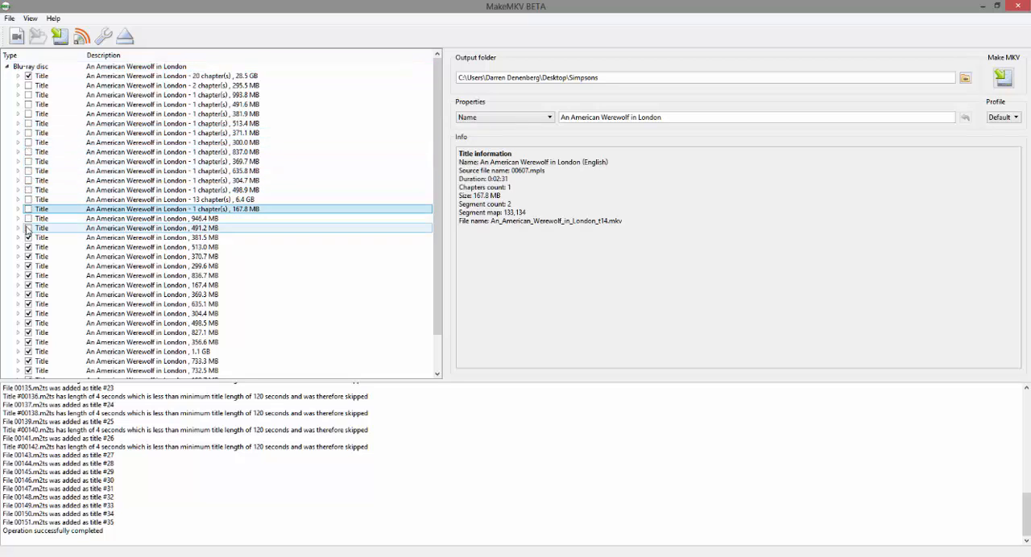
left_click(28, 237)
left_click(28, 256)
left_click(29, 275)
left_click(28, 295)
left_click(28, 313)
left_click(29, 323)
left_click(28, 333)
left_click(28, 343)
left_click(29, 352)
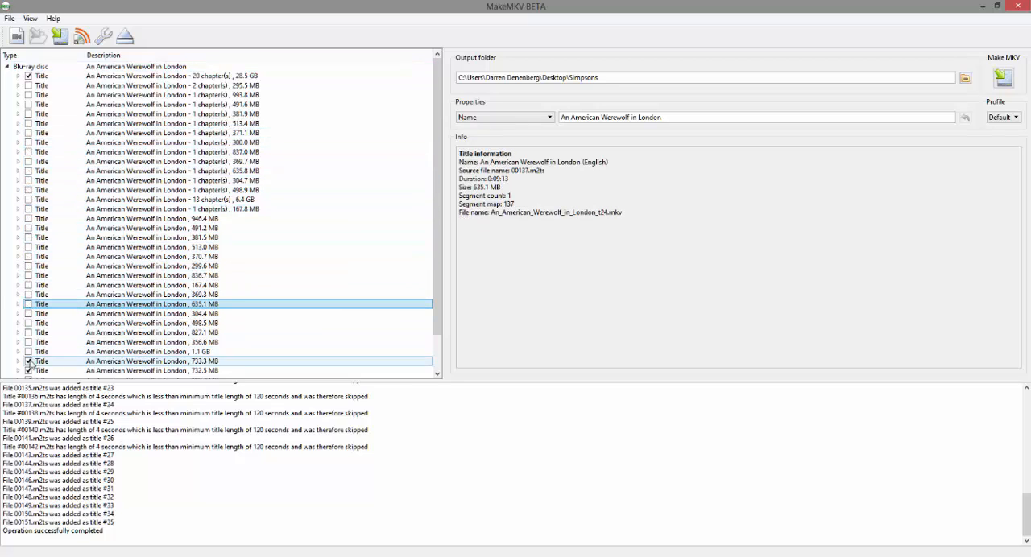
left_click(29, 370)
scroll(29, 372, "down", 2)
left_click(28, 352)
left_click(28, 370)
scroll(48, 360, "up", 2)
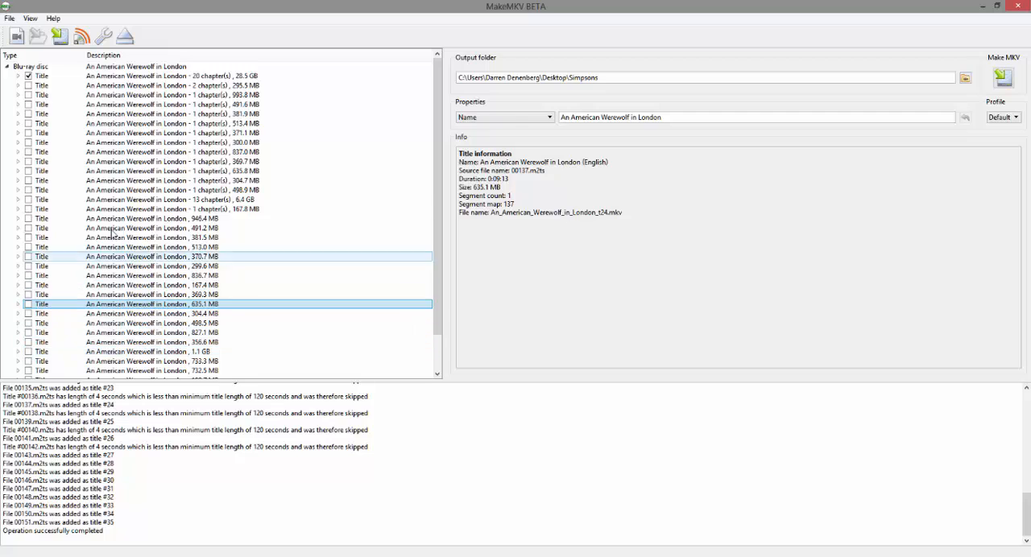
Step: Expand the 28.5 GB title and exclude its DTS Stereo French, German and Italian audio tracks
left_click(179, 79)
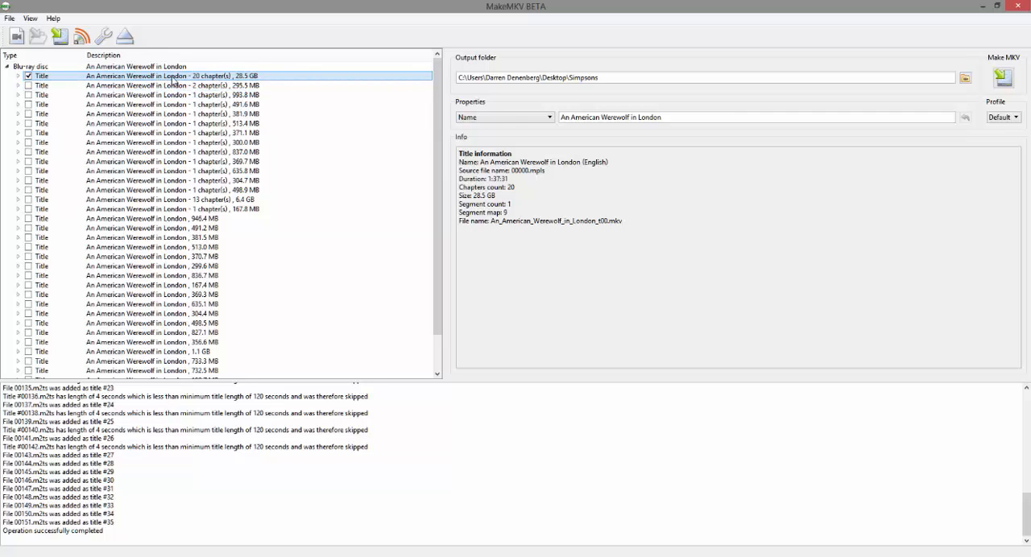
left_click(18, 75)
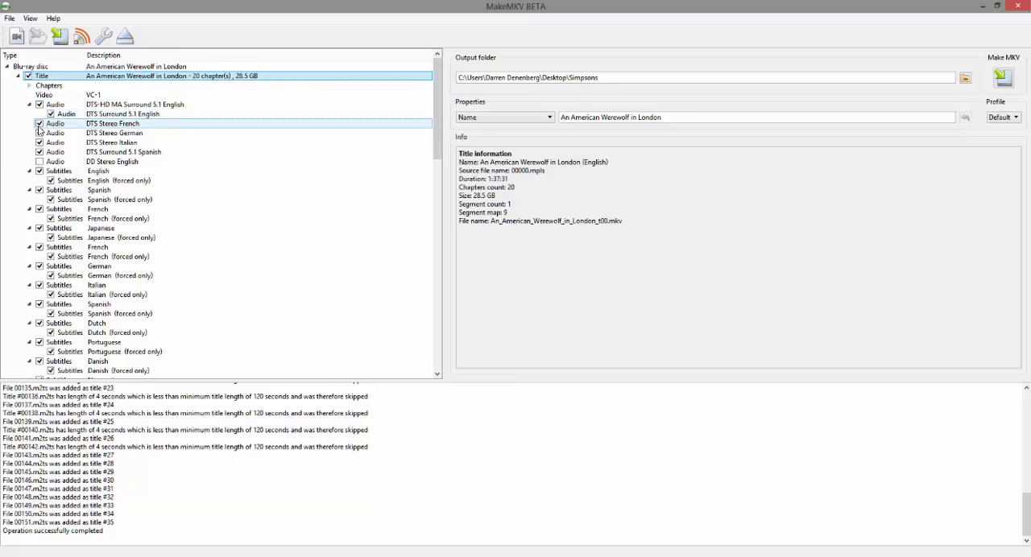
left_click(39, 124)
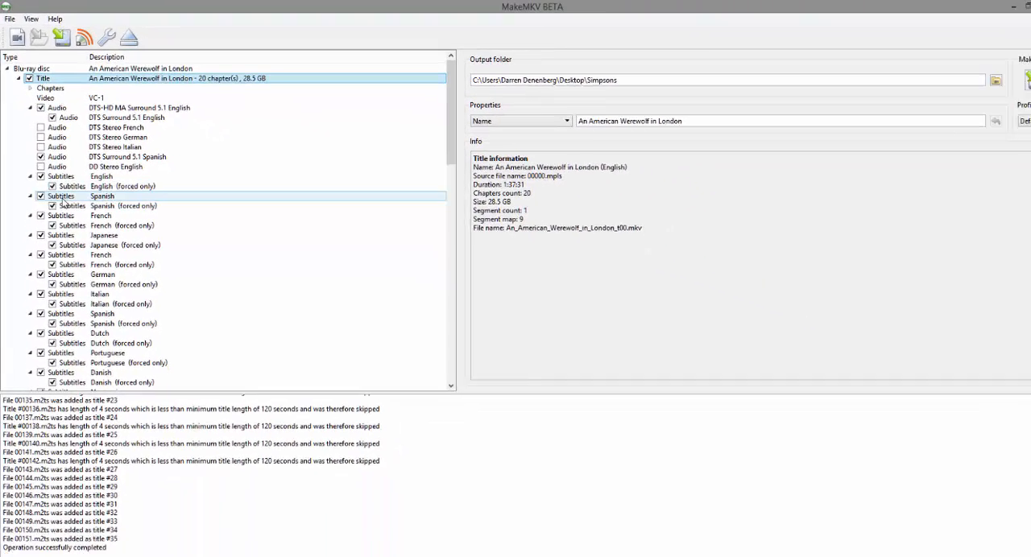
Step: Exclude the first two French subtitle tracks and the first Japanese one, together with their forced-only versions
left_click(91, 390)
left_click(39, 208)
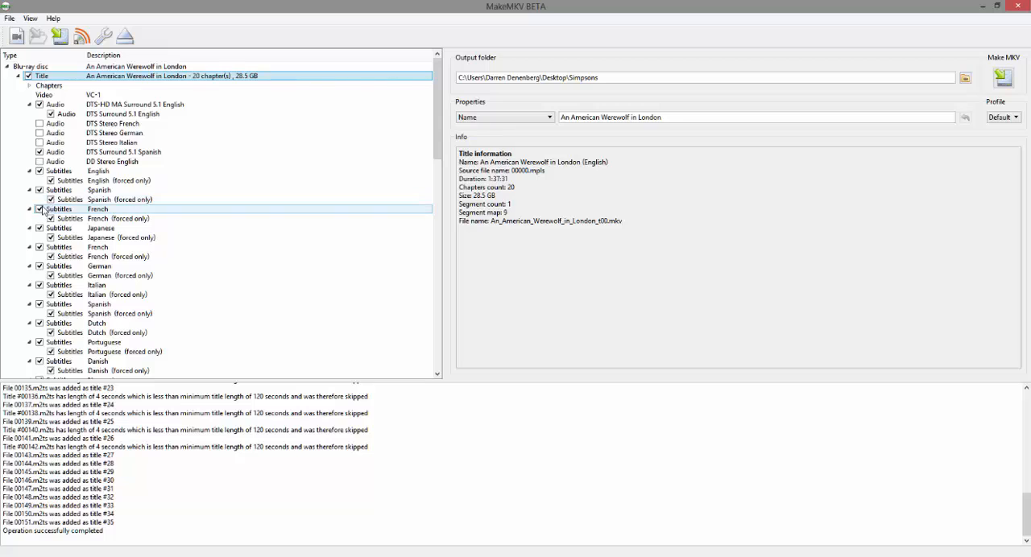
left_click(51, 220)
left_click(51, 219)
left_click(39, 228)
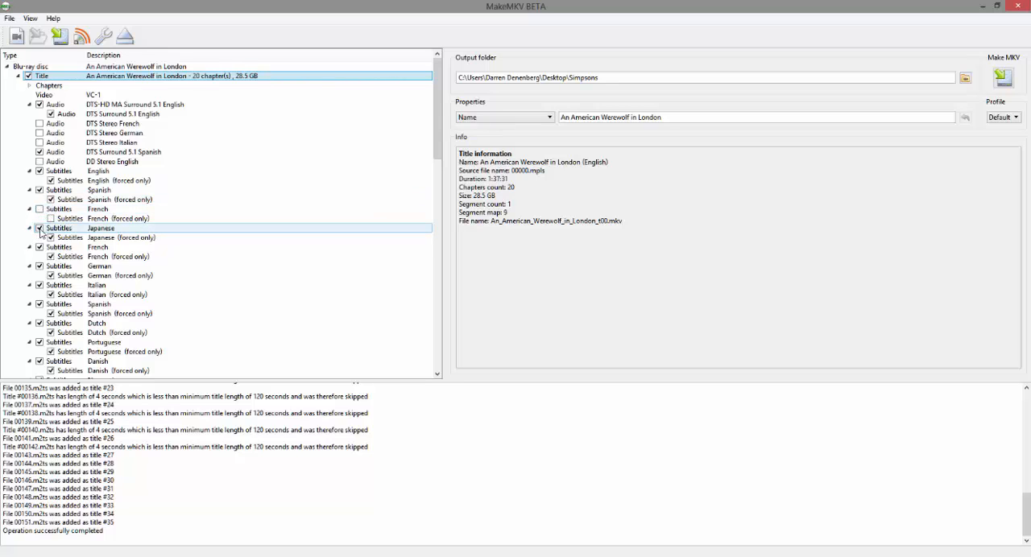
left_click(51, 238)
left_click(51, 238)
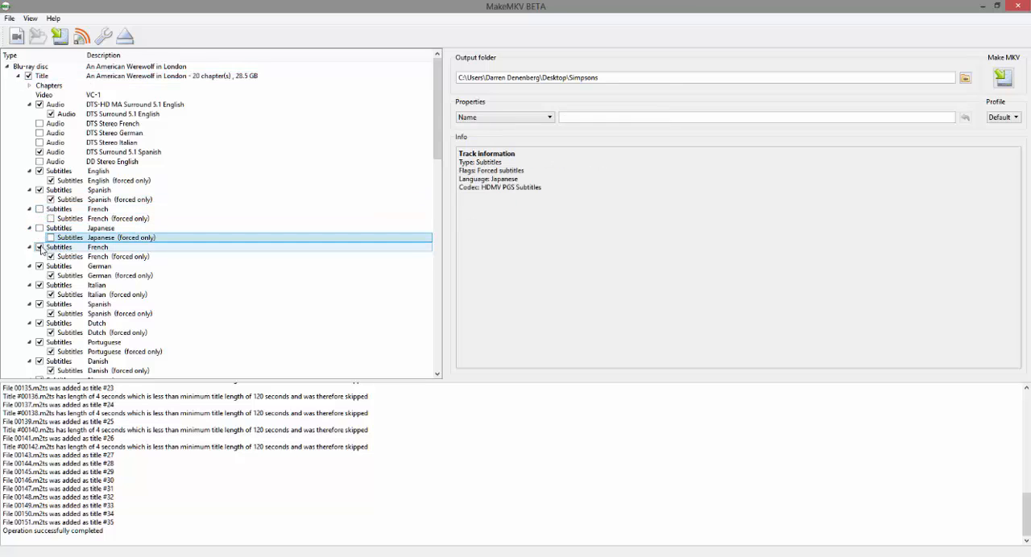
left_click(39, 247)
left_click(50, 256)
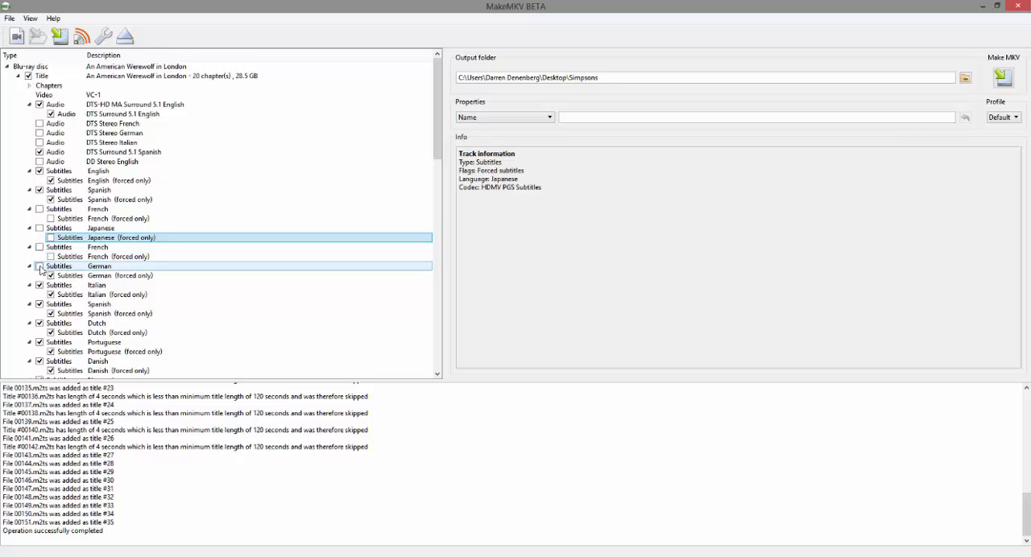
Step: Exclude the first German and Italian subtitle tracks and the Dutch one below them, including their forced-only versions
left_click(39, 266)
left_click(50, 276)
left_click(39, 285)
left_click(50, 295)
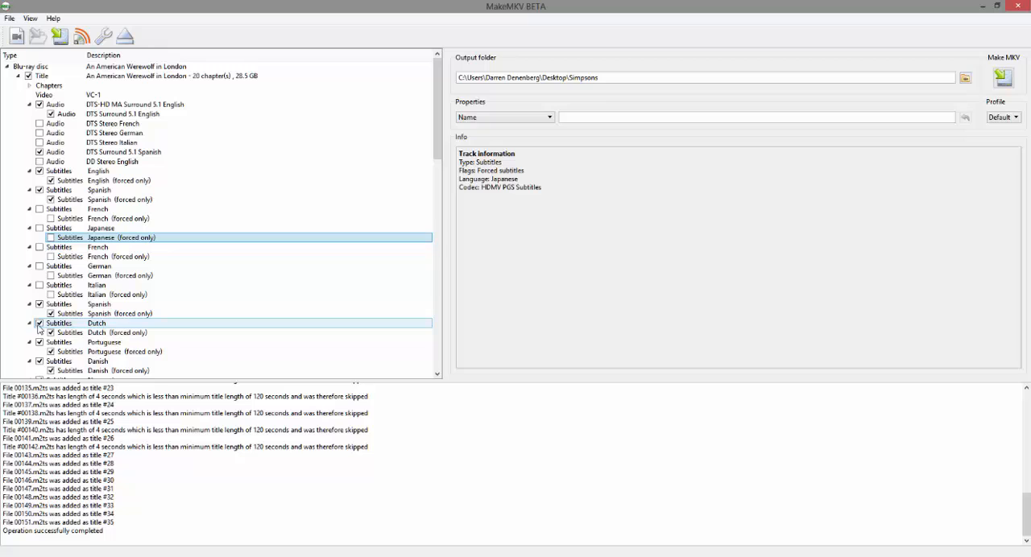
left_click(41, 323)
left_click(51, 333)
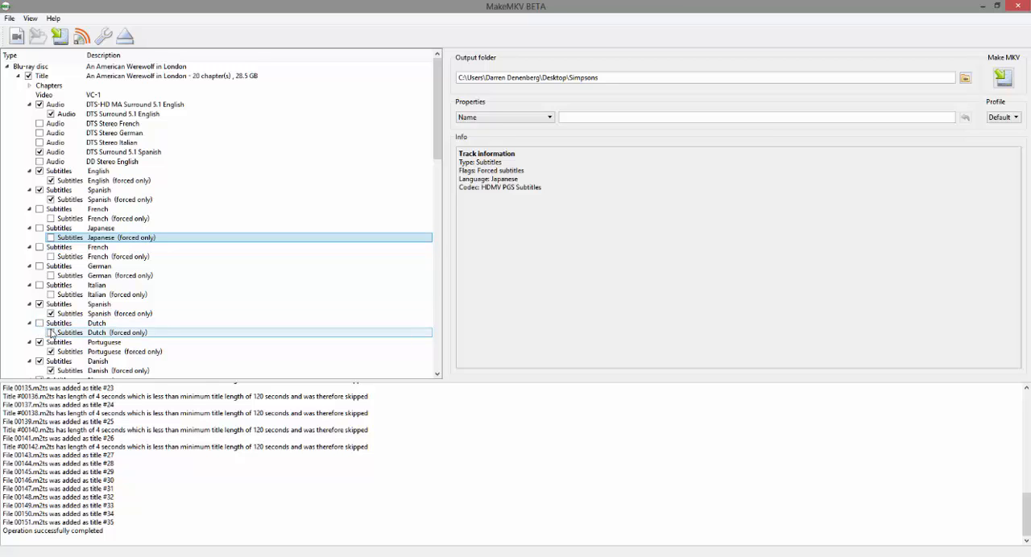
Step: Exclude the Portuguese, Danish, Norwegian and Finnish subtitle tracks below Dutch, including their forced-only versions
scroll(50, 332, "down", 3)
scroll(50, 331, "down", 5)
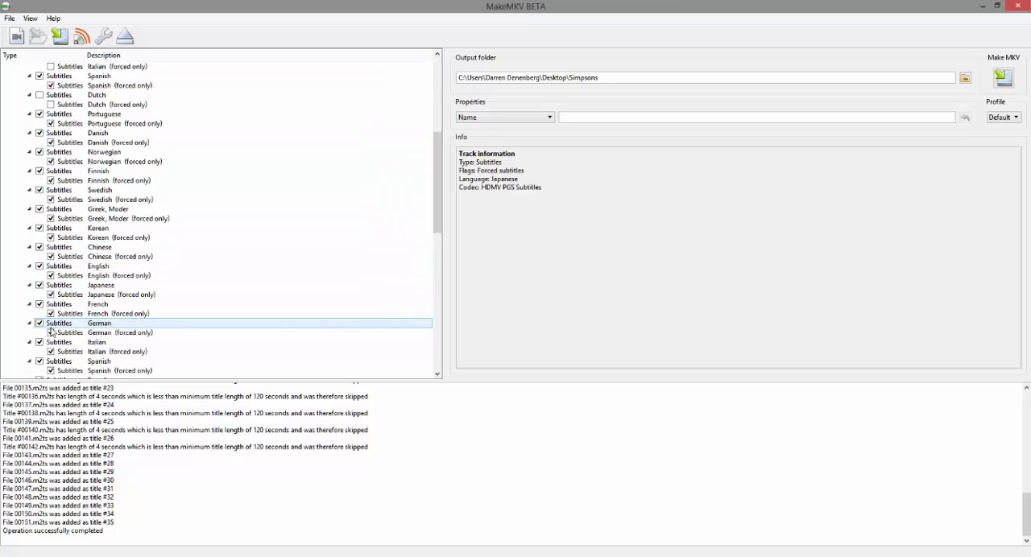
left_click(39, 114)
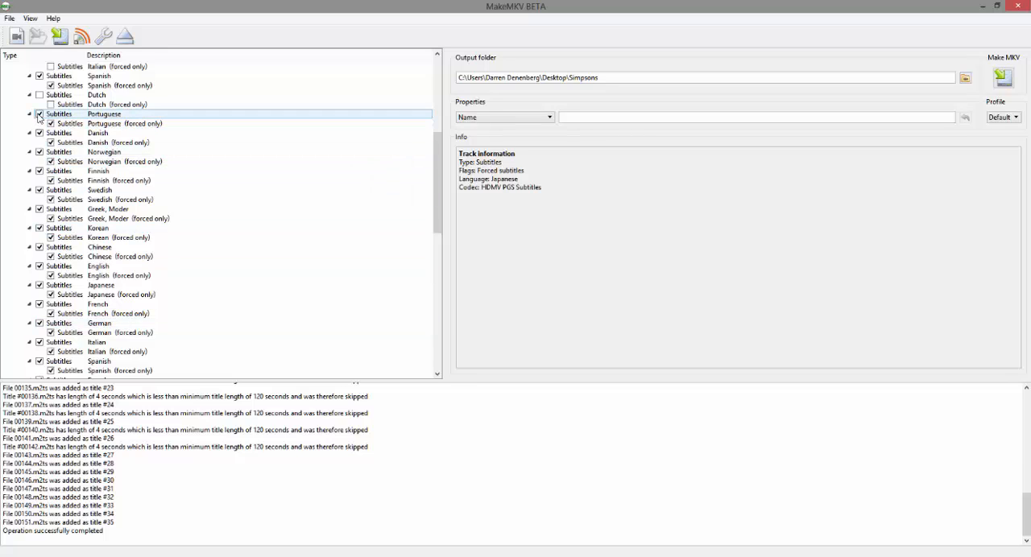
left_click(51, 124)
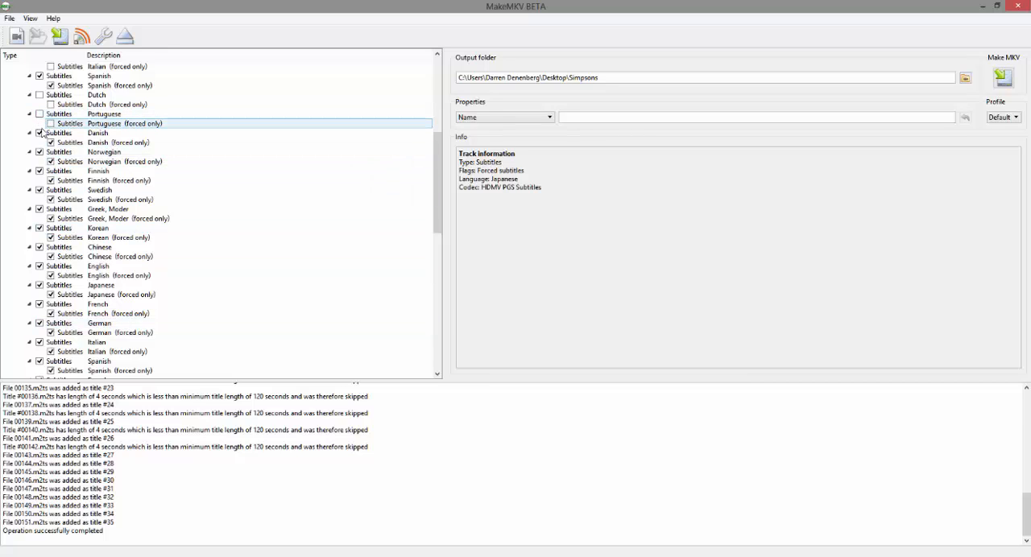
left_click(39, 133)
left_click(51, 142)
left_click(39, 152)
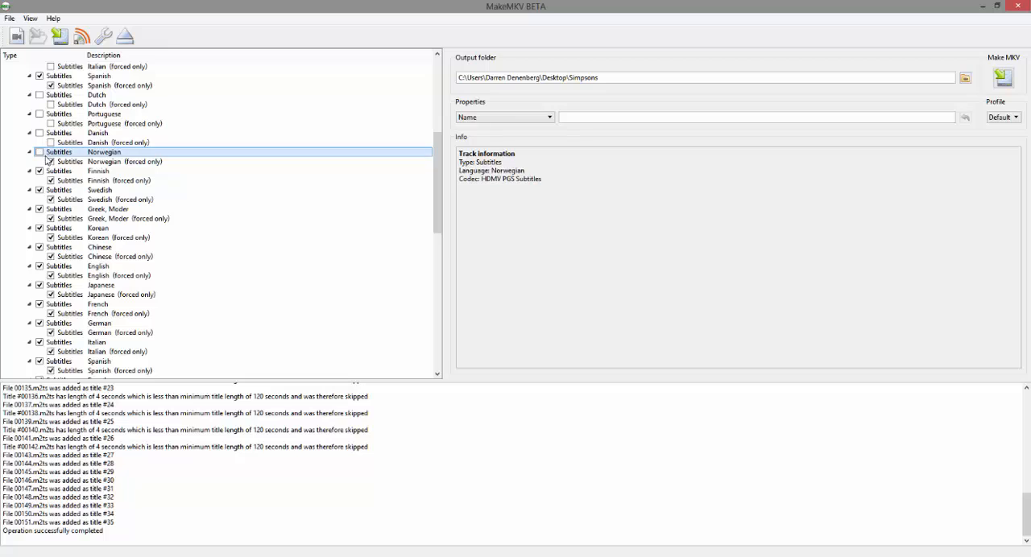
left_click(51, 161)
left_click(39, 170)
left_click(51, 180)
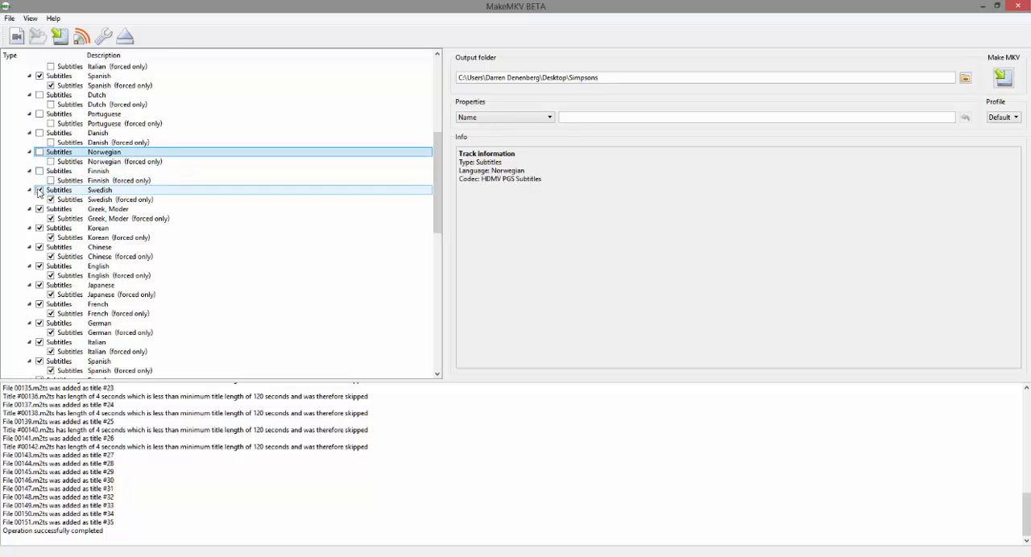
Step: Exclude the Swedish, Greek and Korean subtitles with their forced-only versions, plus the regular Chinese subtitle track
left_click(39, 190)
left_click(51, 199)
left_click(39, 209)
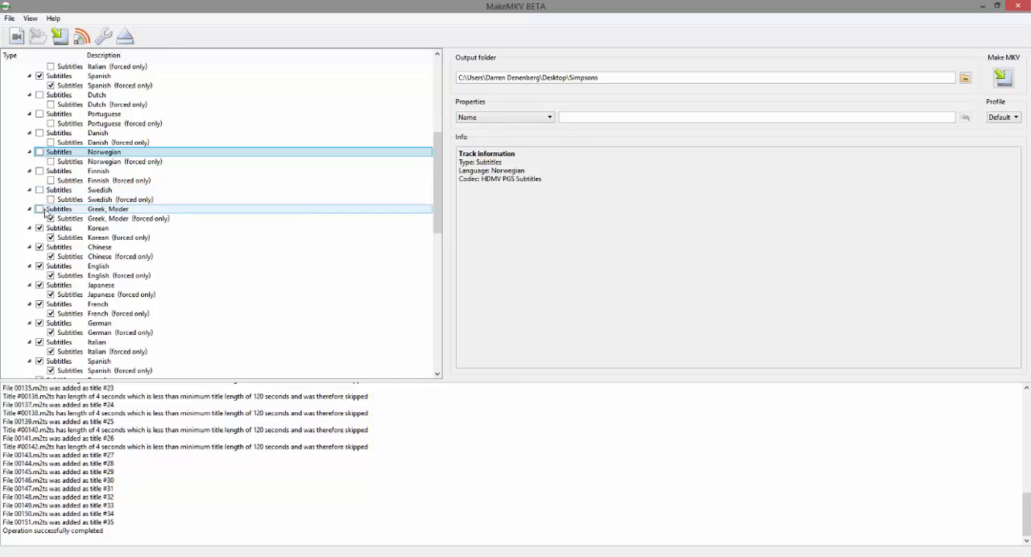
left_click(51, 218)
left_click(40, 228)
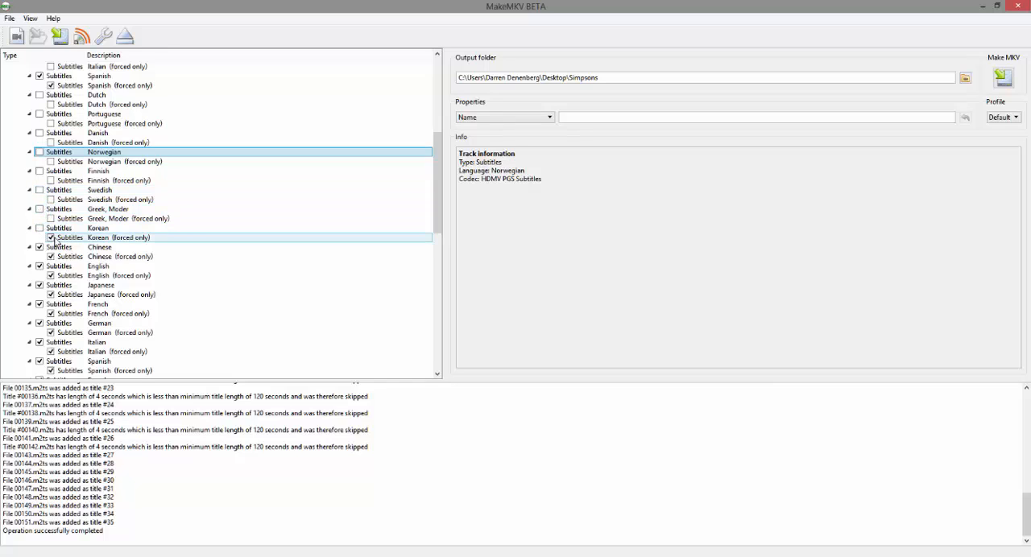
left_click(51, 238)
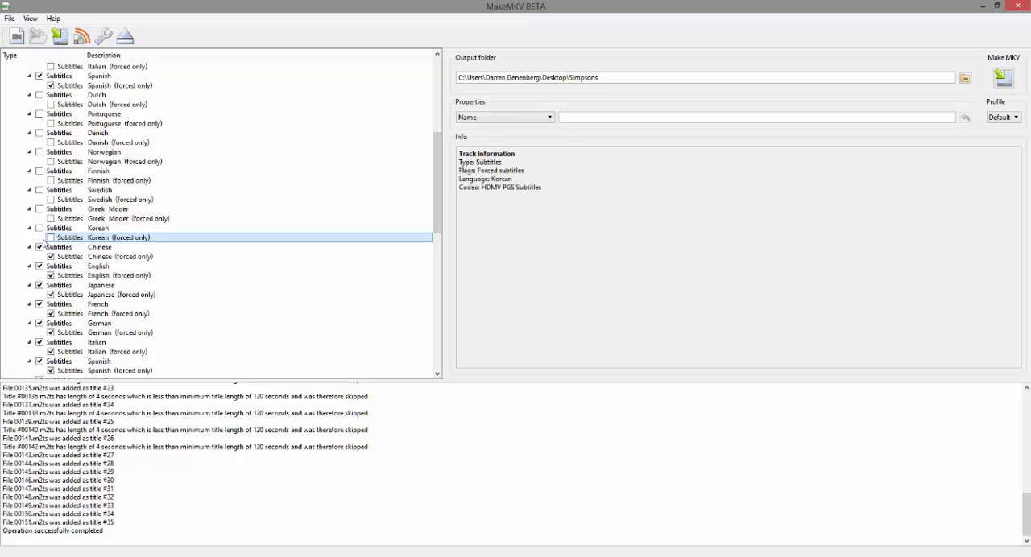
left_click(40, 247)
left_click(45, 256)
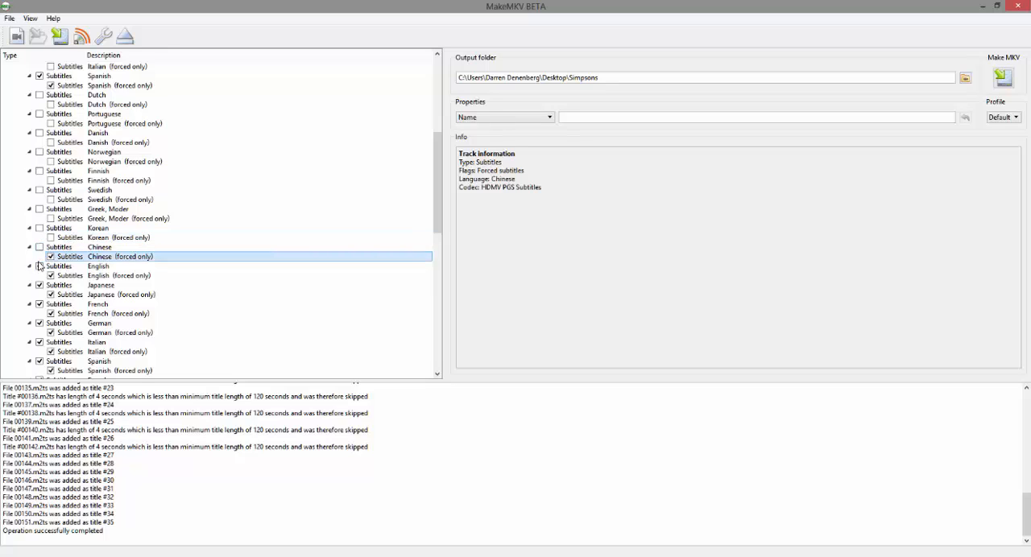
Step: Exclude the Japanese and French subtitle tracks below the second English one with their forced-only versions, keeping English selected
left_click(39, 266)
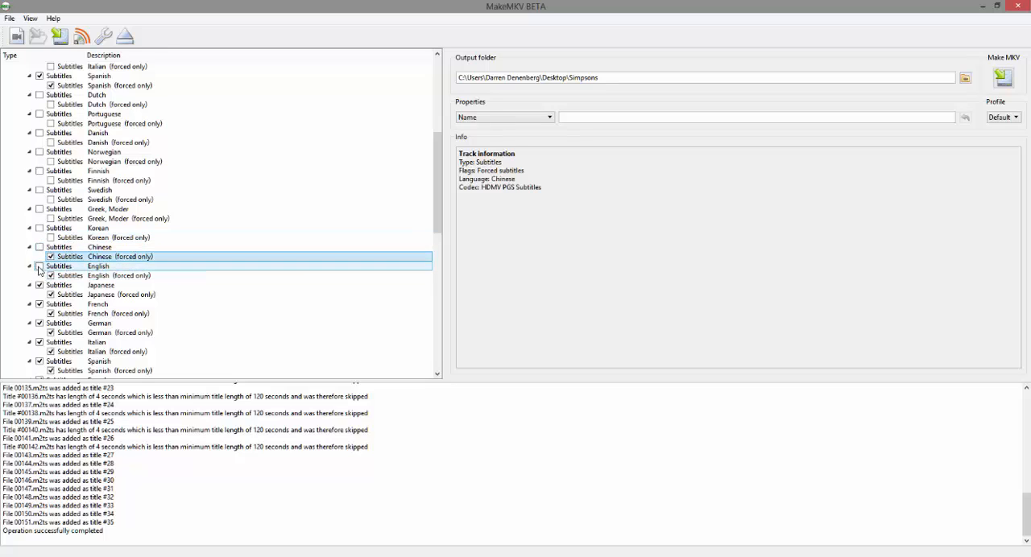
left_click(39, 267)
left_click(40, 285)
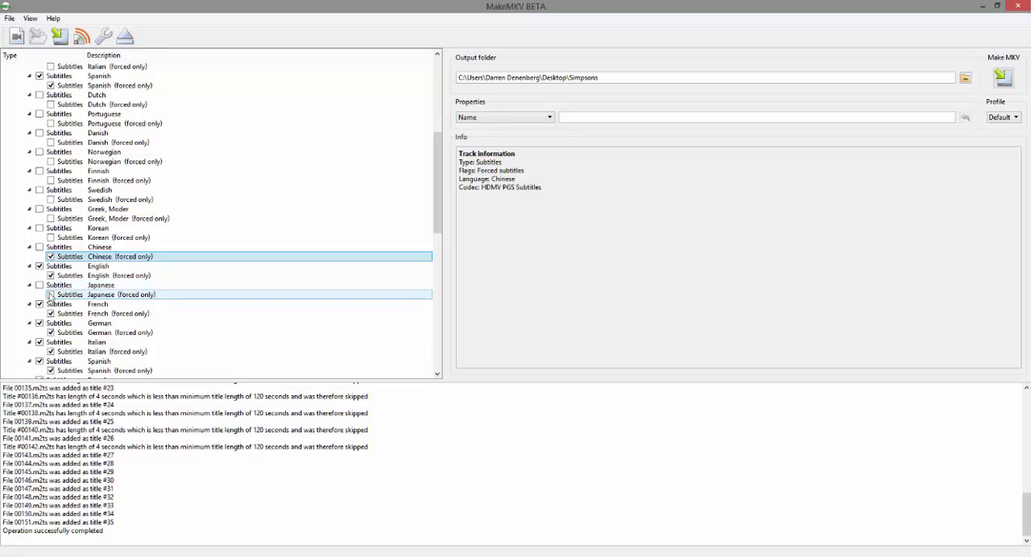
left_click(39, 304)
left_click(51, 314)
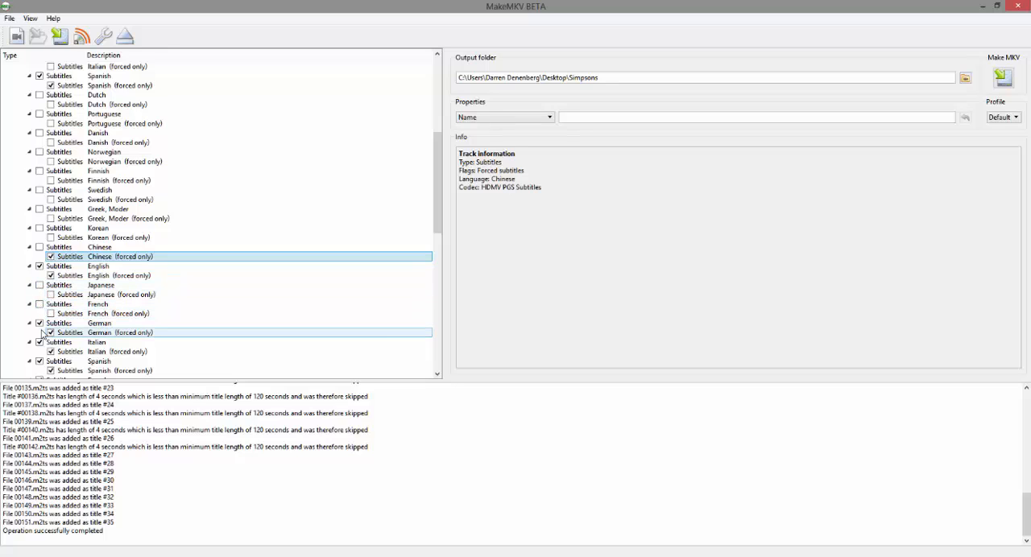
Step: Exclude the German and Italian subtitle tracks below the second English one with their forced-only versions, keeping the Spanish track beneath them selected
left_click(40, 323)
left_click(50, 333)
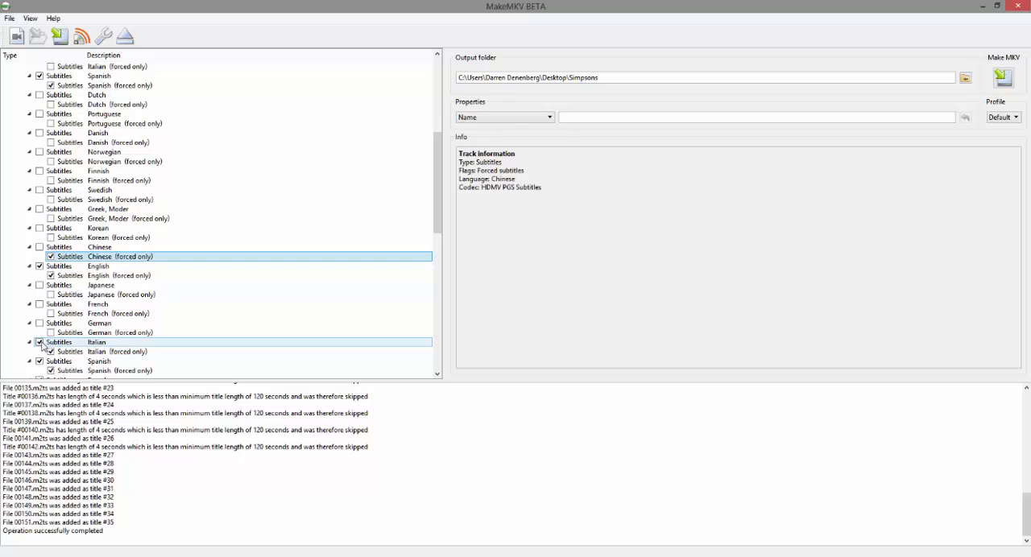
left_click(39, 342)
left_click(51, 352)
scroll(46, 347, "down", 3)
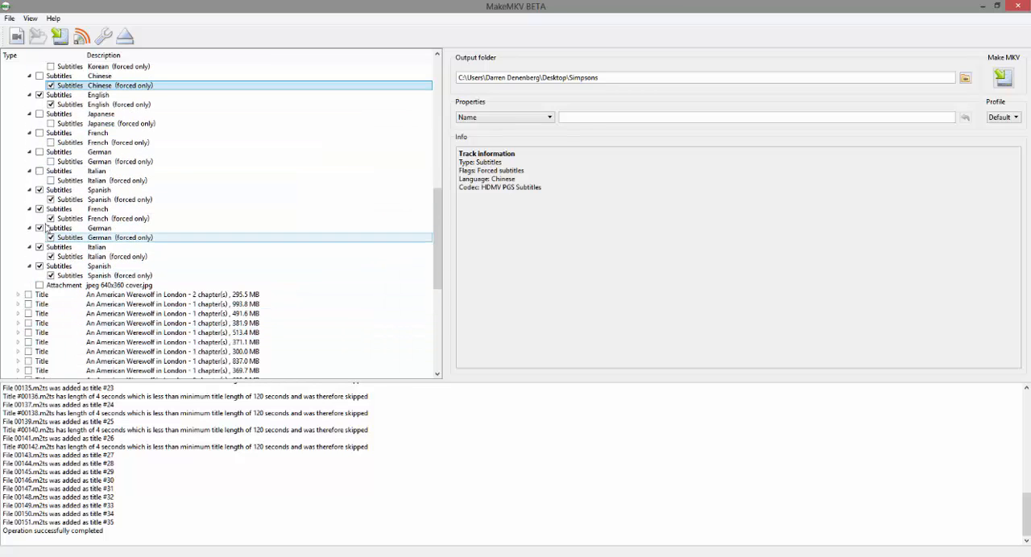
left_click(39, 190)
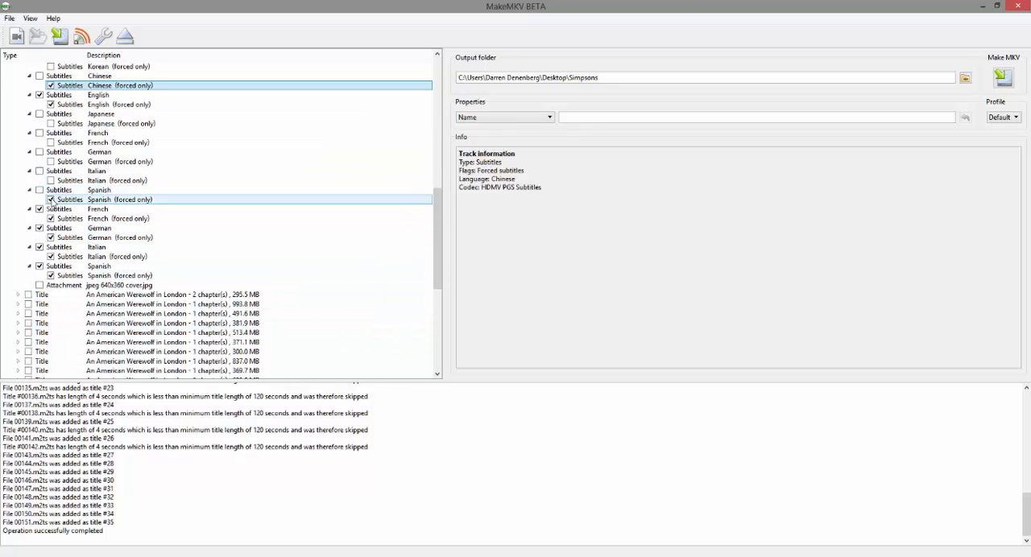
left_click(39, 190)
Step: Exclude the last French, German, Italian and Spanish subtitle tracks at the end of the main title, including their forced-only versions
left_click(40, 208)
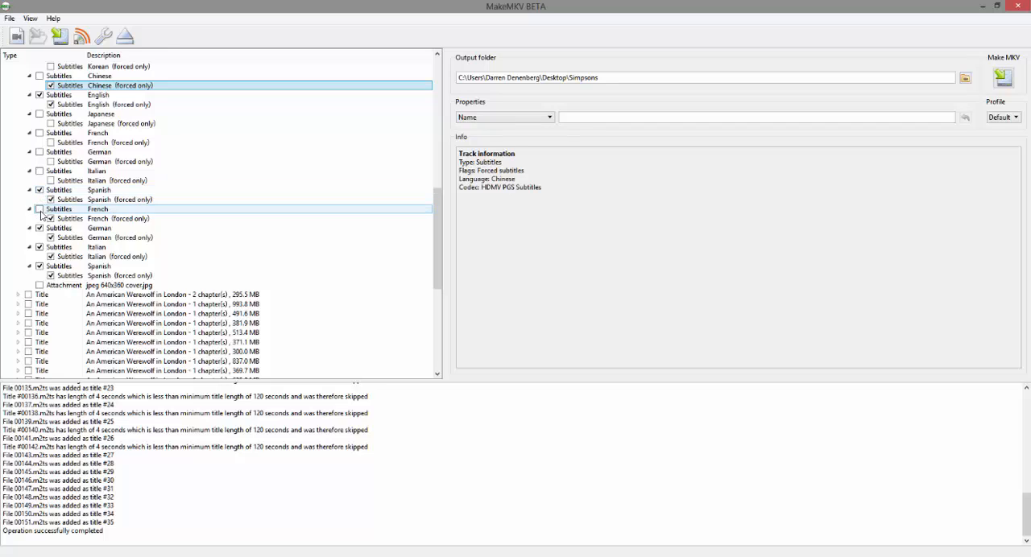
left_click(51, 218)
left_click(39, 228)
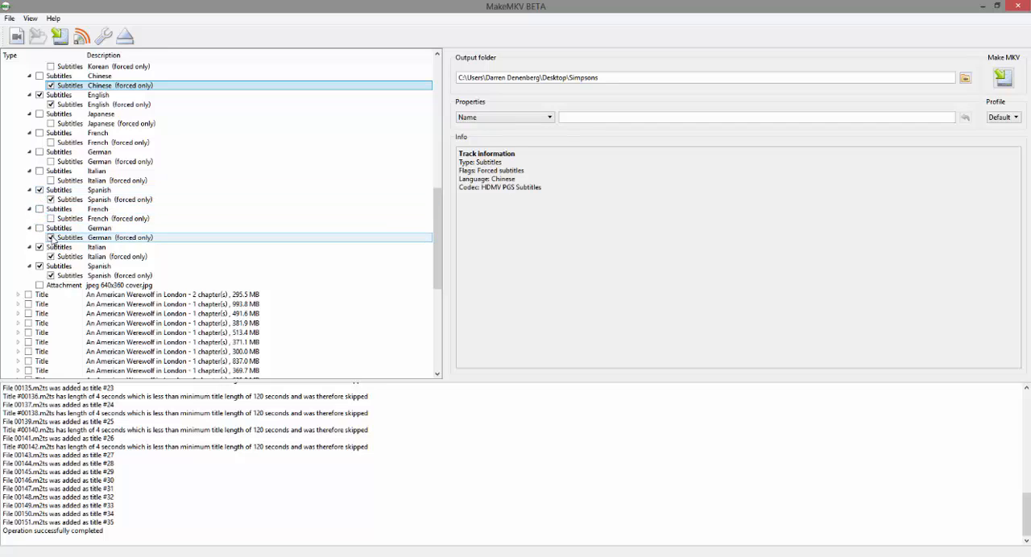
left_click(50, 238)
left_click(39, 246)
left_click(57, 257)
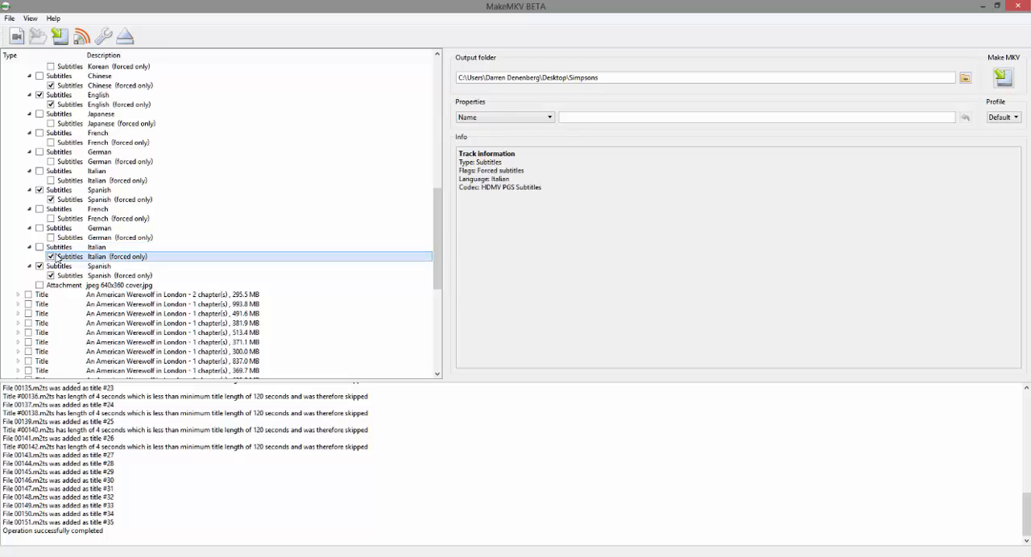
left_click(39, 265)
left_click(51, 275)
scroll(52, 259, "up", 15)
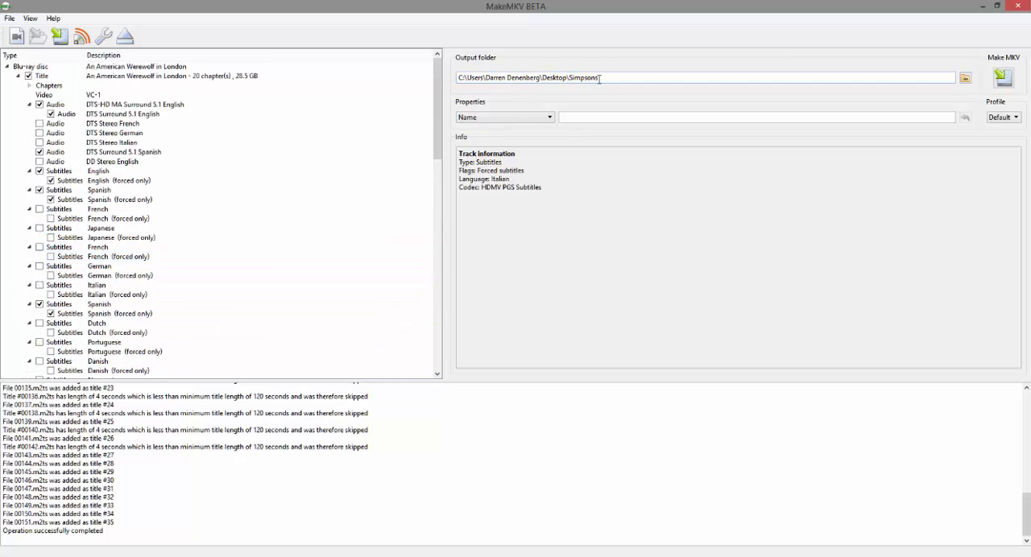
Step: Save the selected 28.5 GB main title as an MKV file in the desktop's Simpsons folder and dismiss the completion notice
left_click_drag(602, 78, 457, 77)
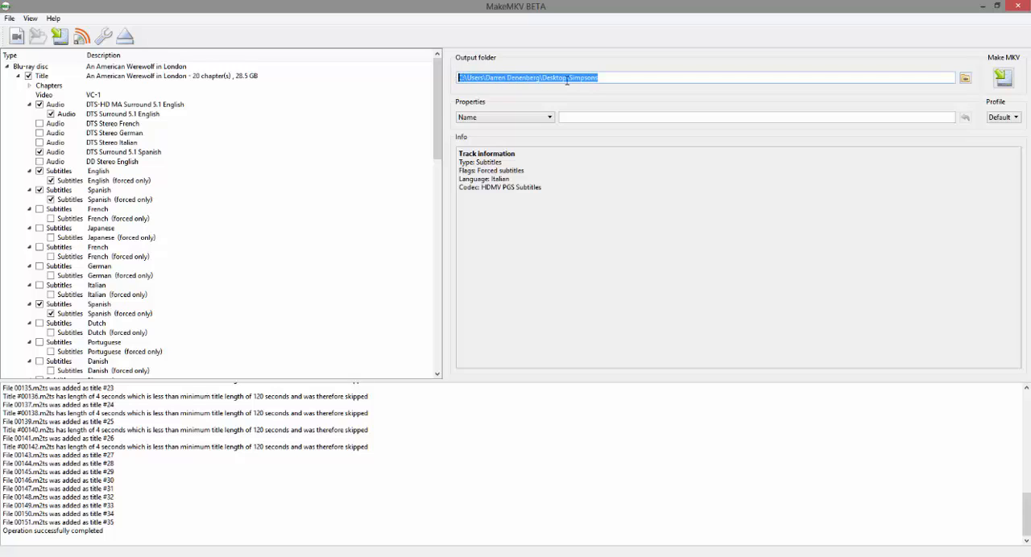
left_click(606, 79)
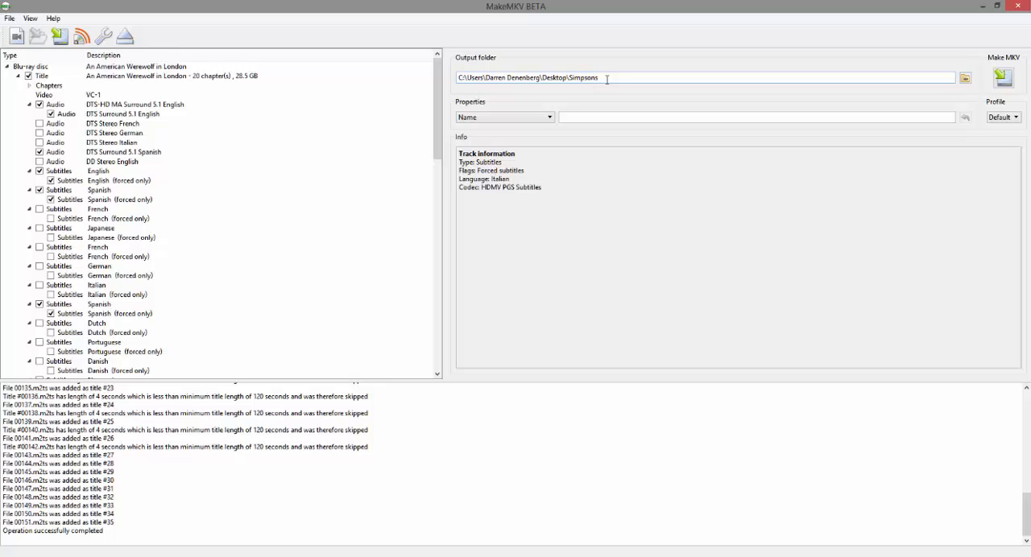
scroll(231, 193, "down", 5)
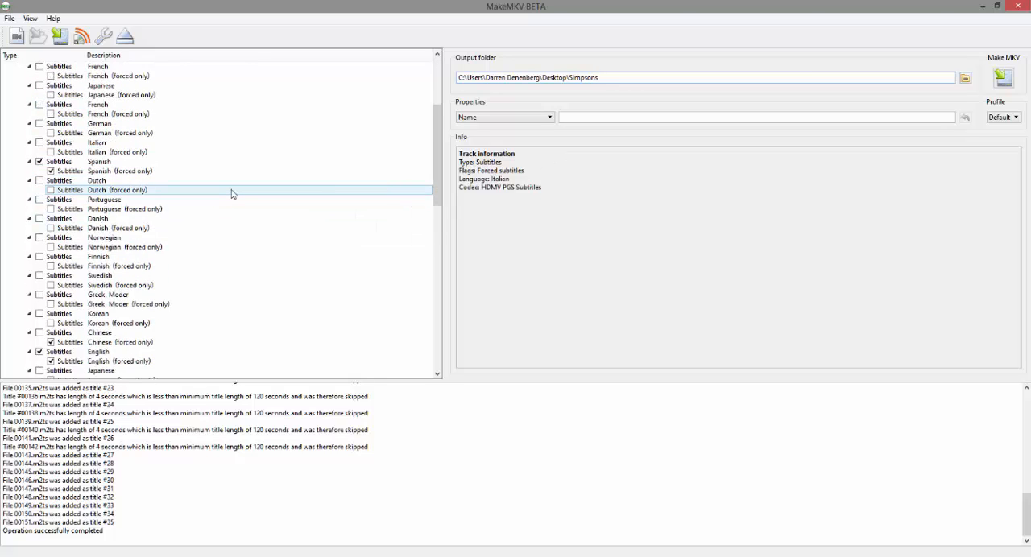
scroll(232, 194, "down", 15)
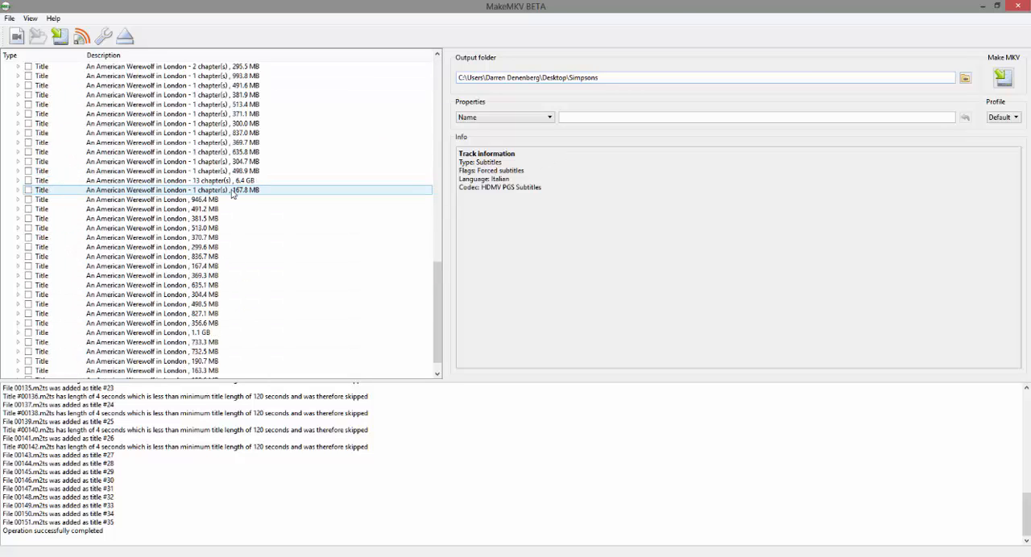
scroll(231, 193, "down", 1)
scroll(231, 193, "up", 20)
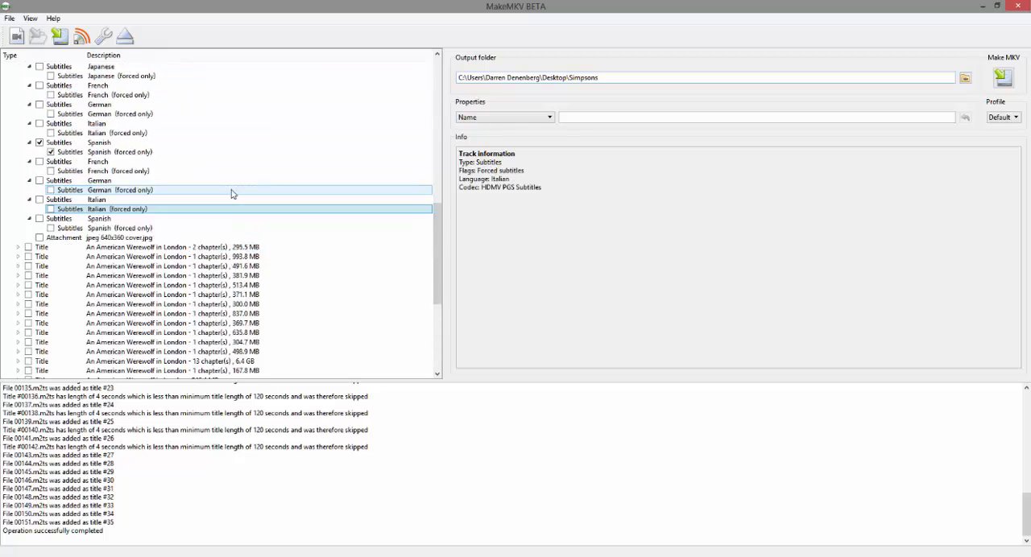
scroll(231, 193, "up", 2)
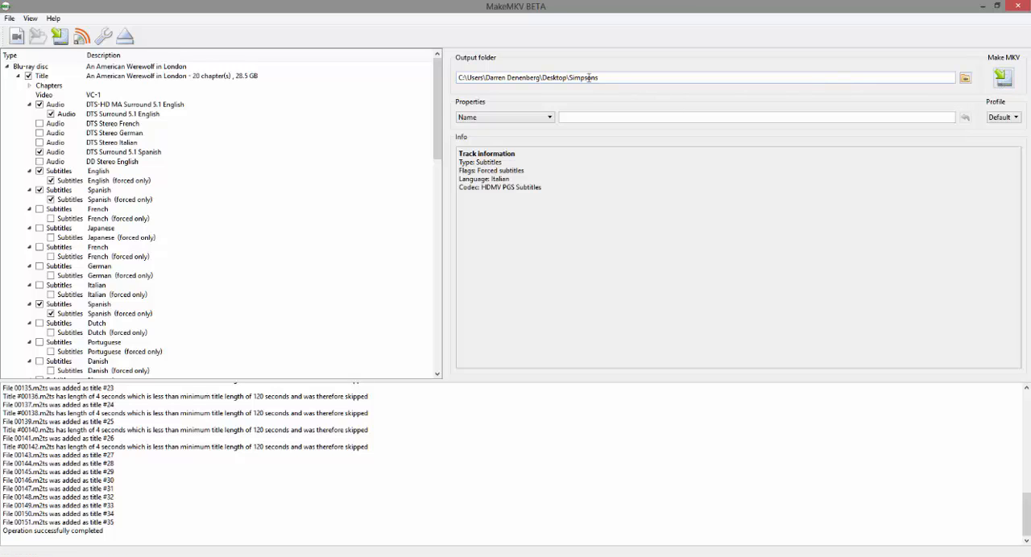
left_click(1001, 77)
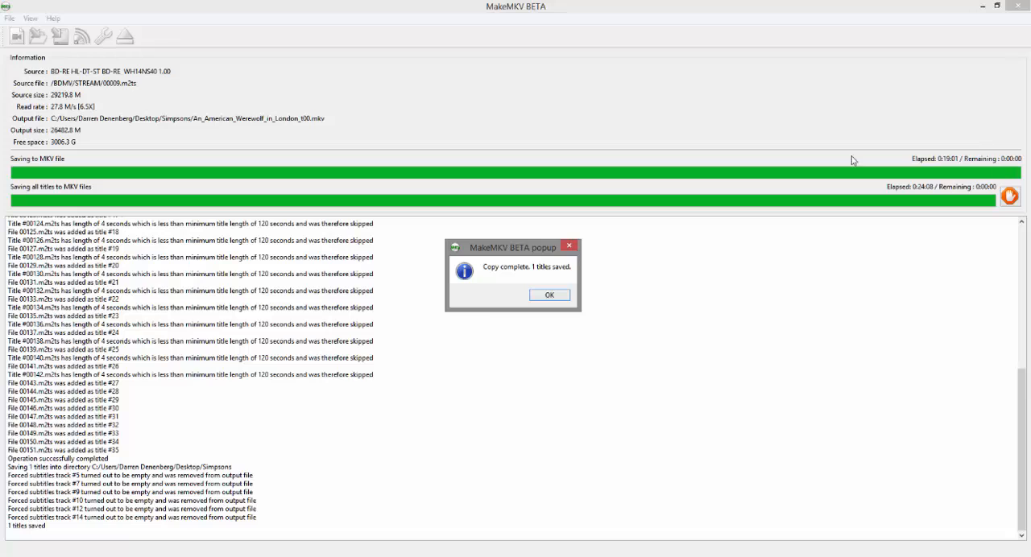
left_click(550, 296)
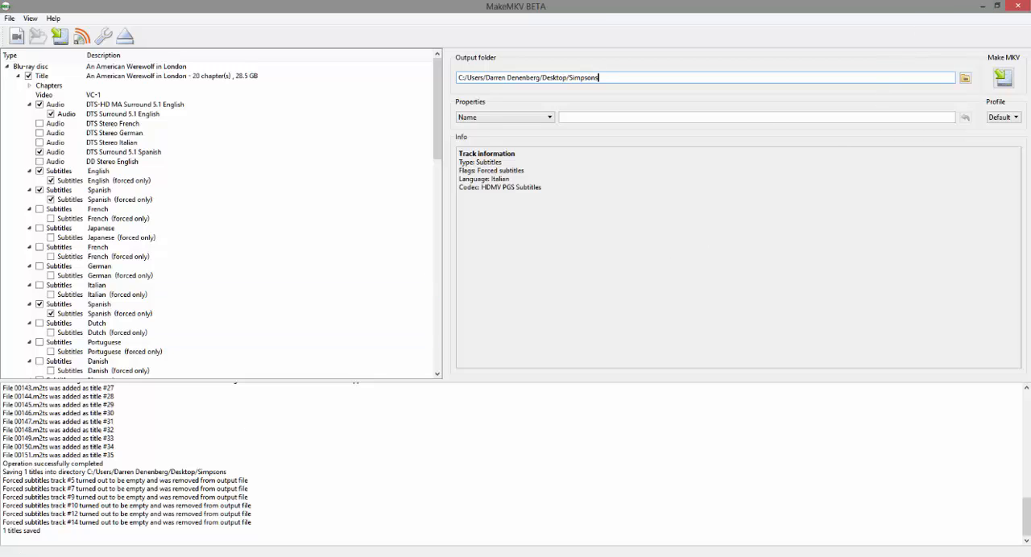
Step: Switch to File Explorer, go to the desktop's Simpsons folder and play An_American_Werewolf_in_London_t00.mkv in VLC
left_click(238, 556)
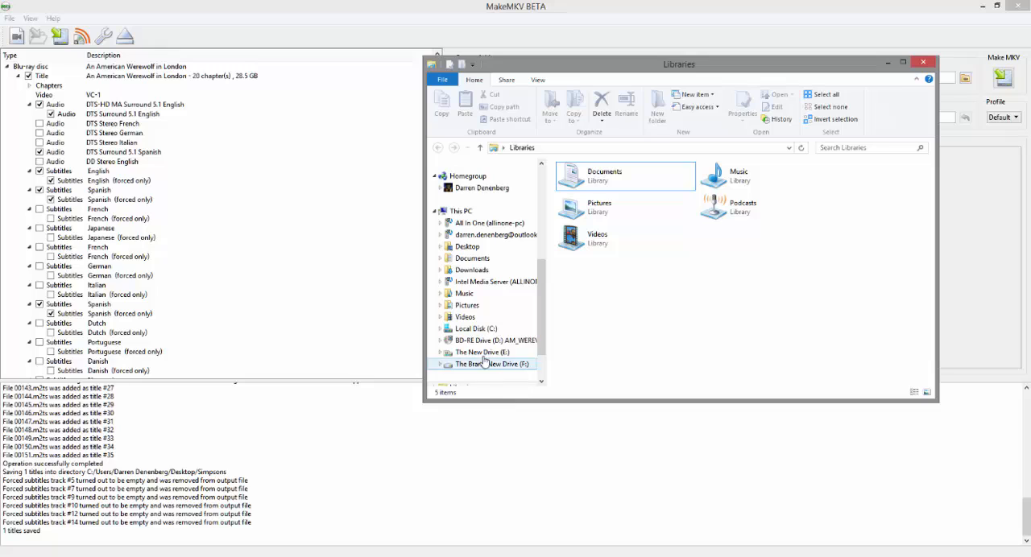
left_click(468, 249)
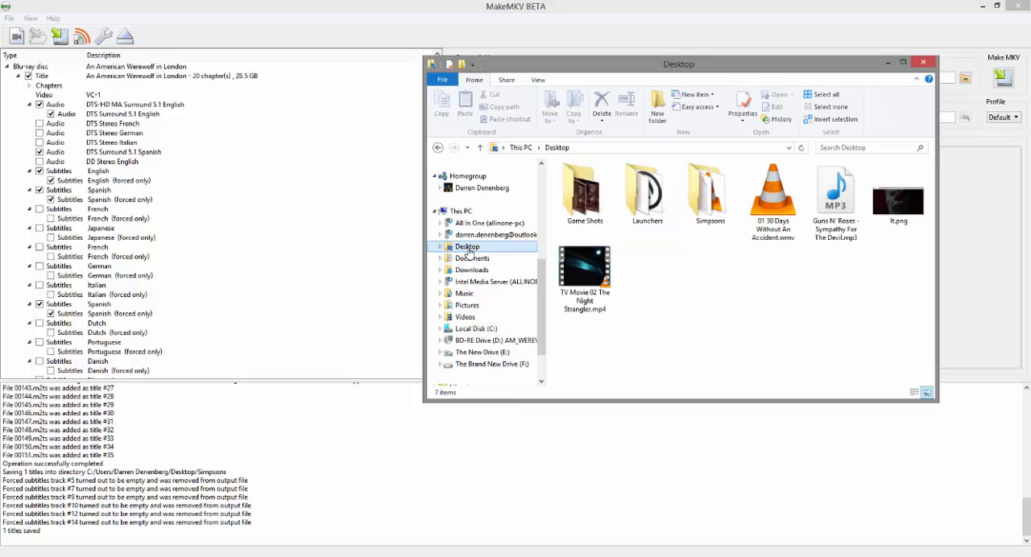
double_click(708, 184)
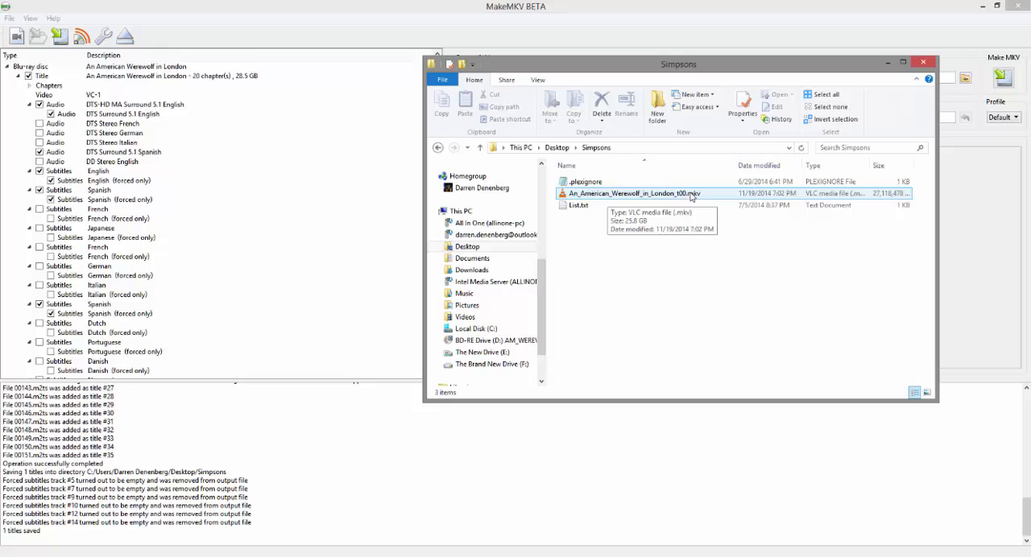
left_click(610, 194)
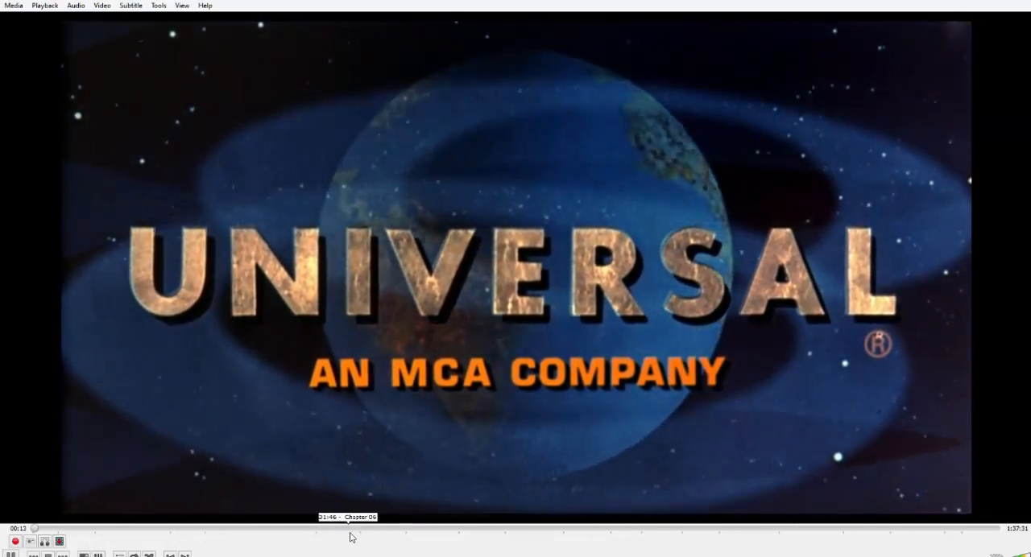
Step: Check the ripped film by skipping ahead to several points up to about 1:17:44, and quit the player
left_click(390, 530)
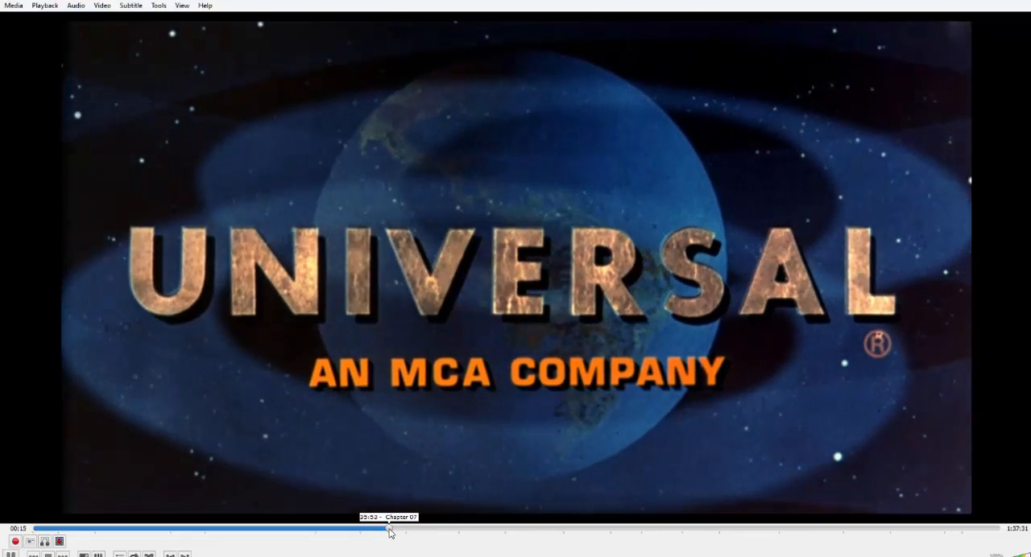
left_click(483, 528)
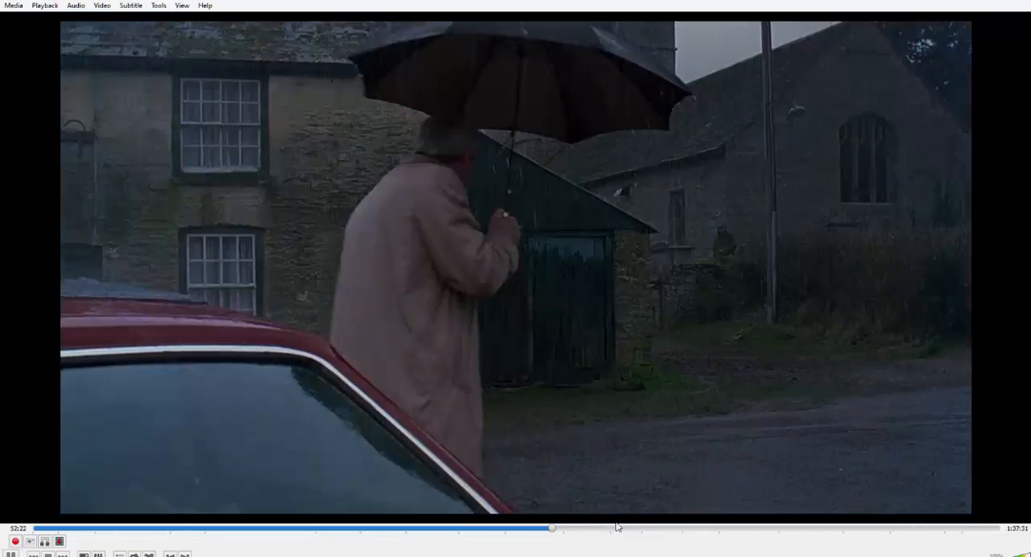
left_click(619, 528)
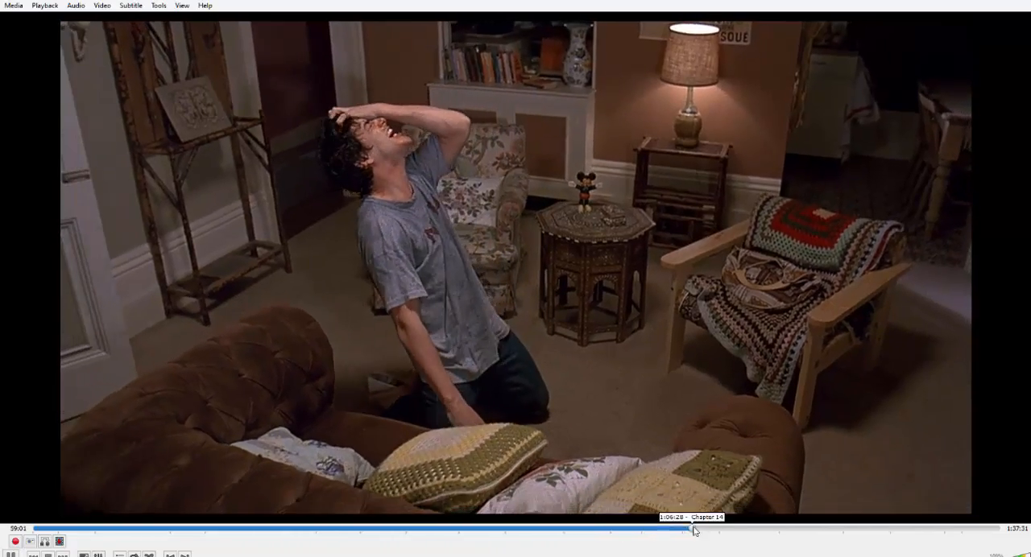
left_click(692, 528)
left_click(803, 529)
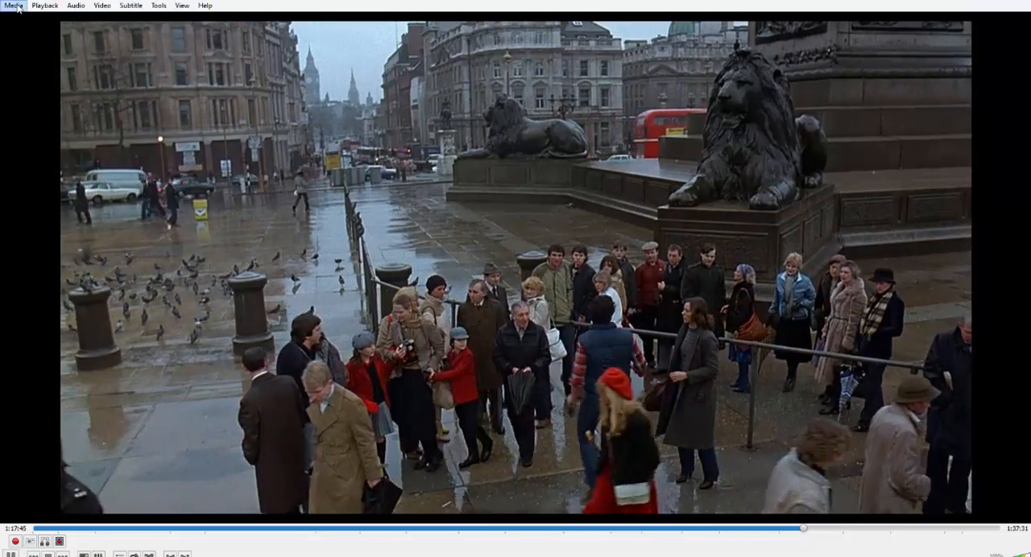
left_click(16, 8)
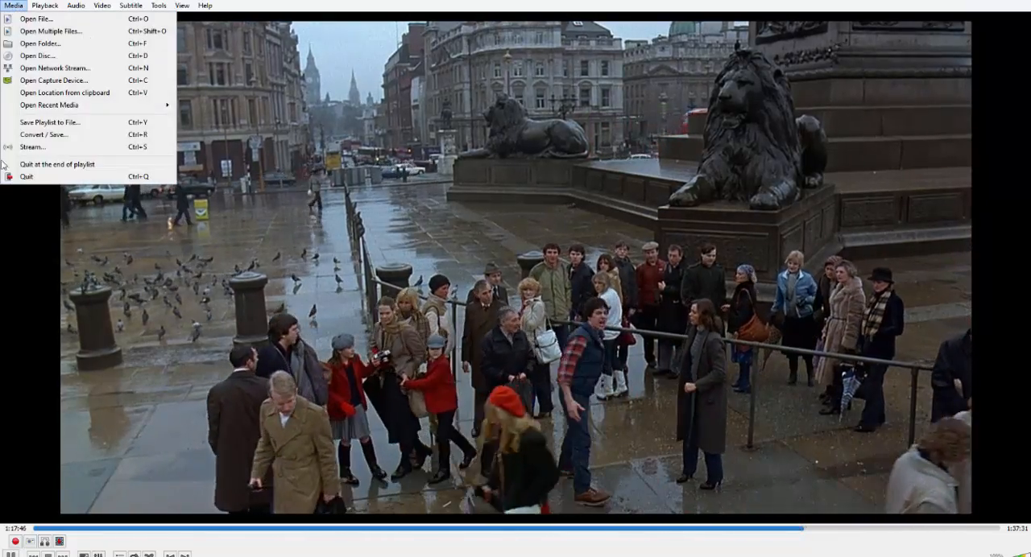
left_click(27, 178)
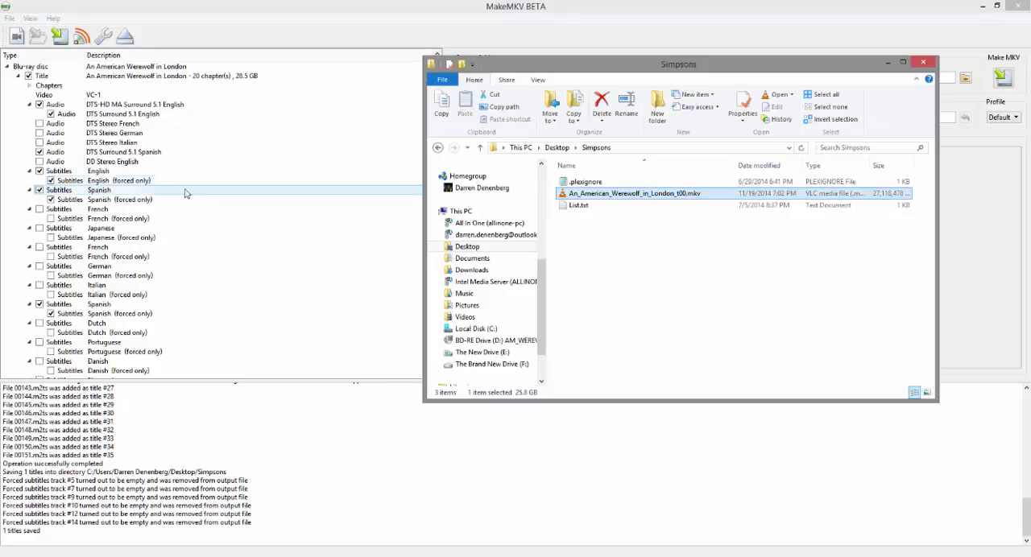
Step: Create a folder named An American Werewolf in London inside Simpsons and move the ripped MKV file into it
left_click(667, 113)
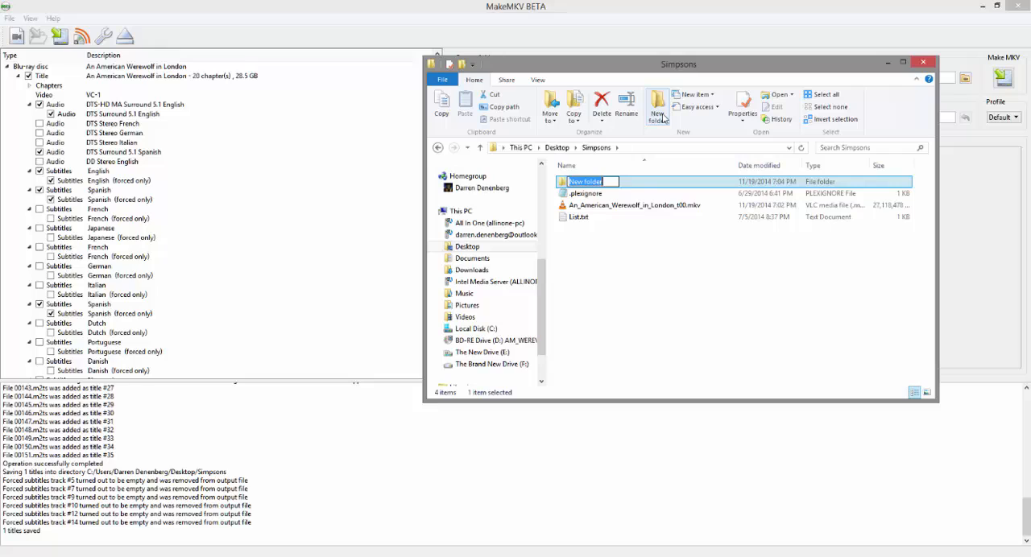
type("An American Werewolf")
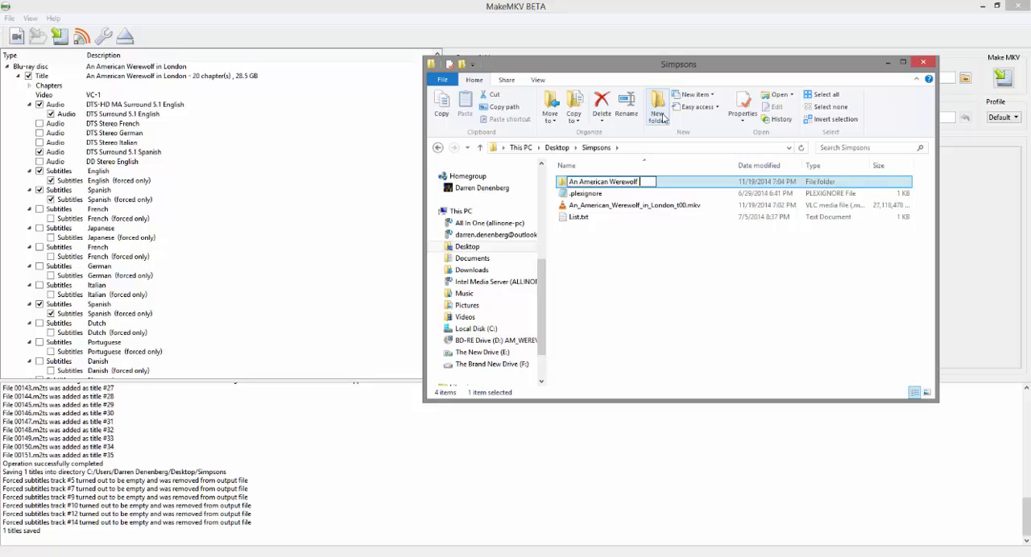
type(" in London")
left_click(621, 268)
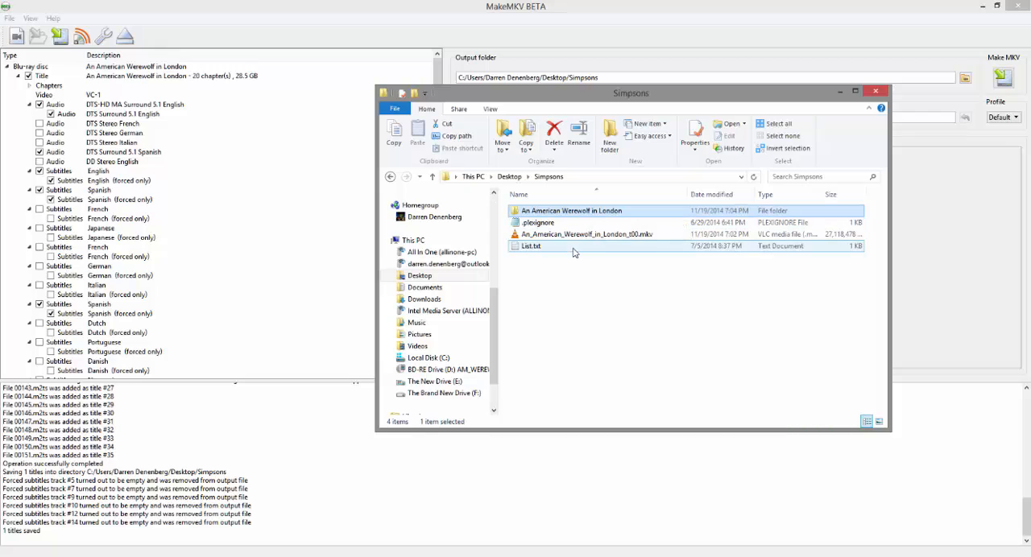
left_click_drag(568, 236, 568, 214)
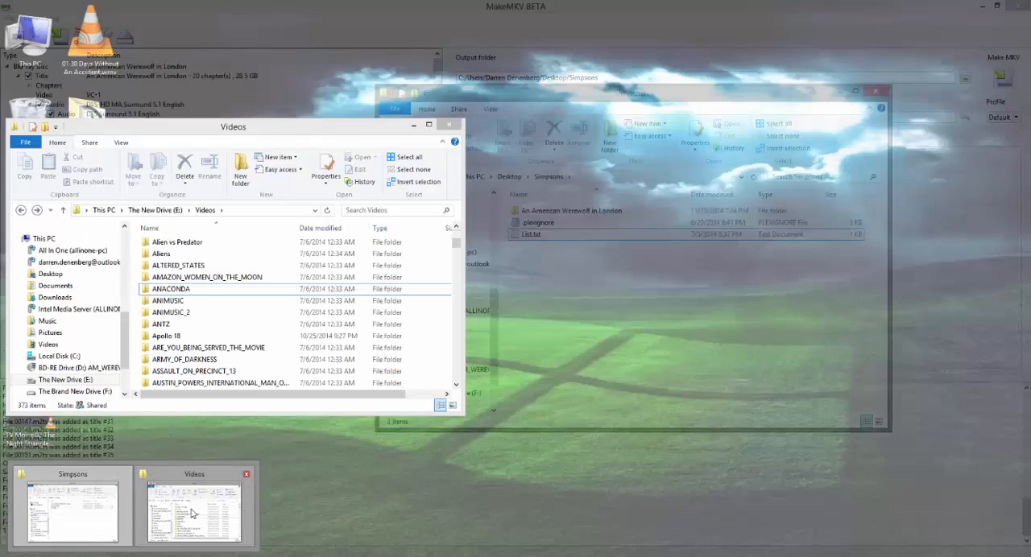
Step: Switch to the other File Explorer window and look through the movie folders in Videos on The New Drive (E:)
left_click(218, 504)
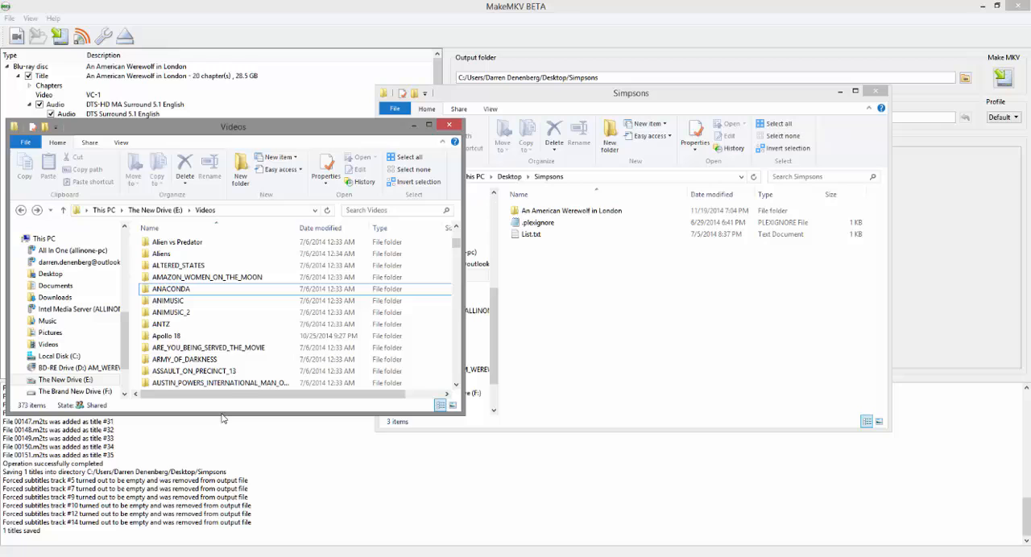
left_click(159, 211)
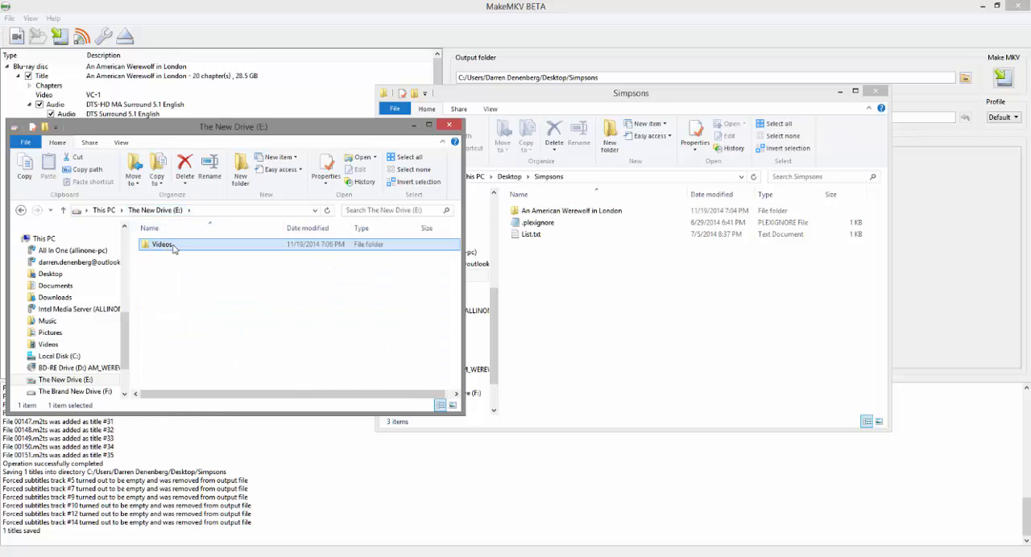
double_click(164, 245)
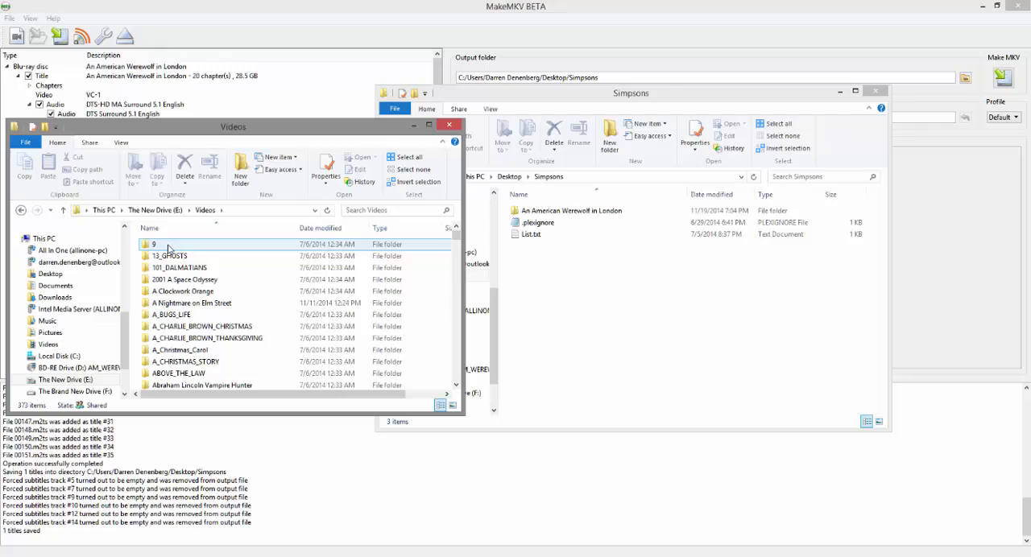
scroll(197, 275, "down", 6)
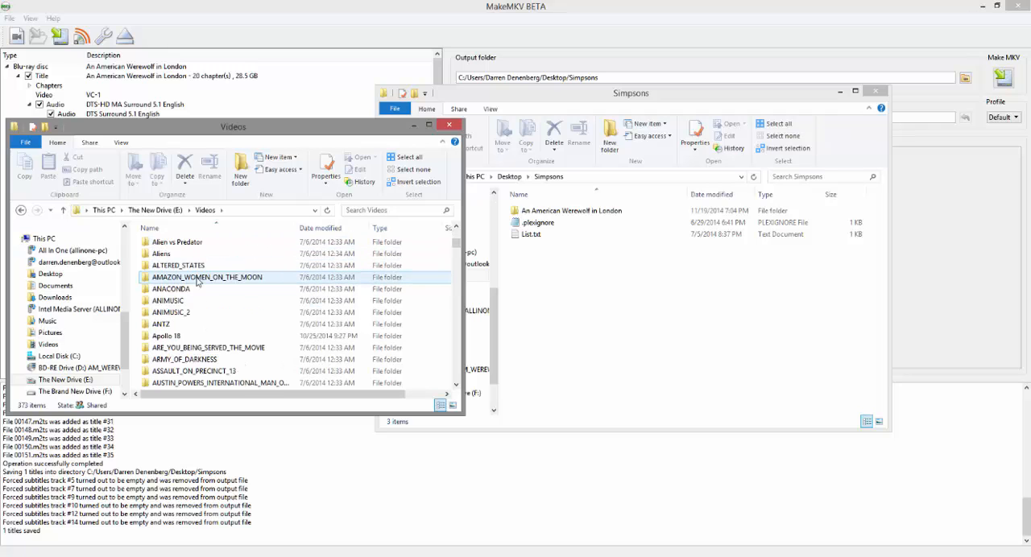
scroll(198, 278, "down", 1)
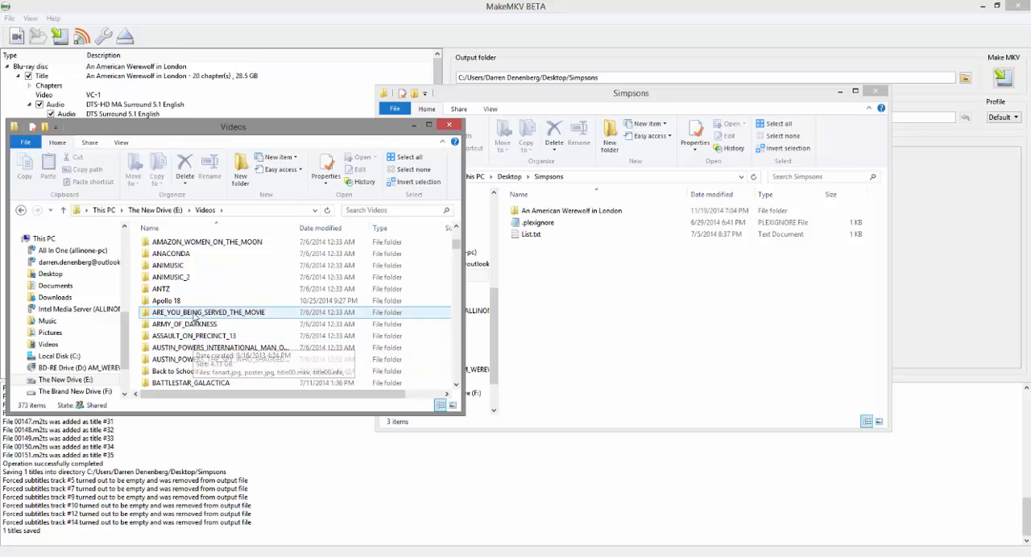
scroll(205, 298, "down", 2)
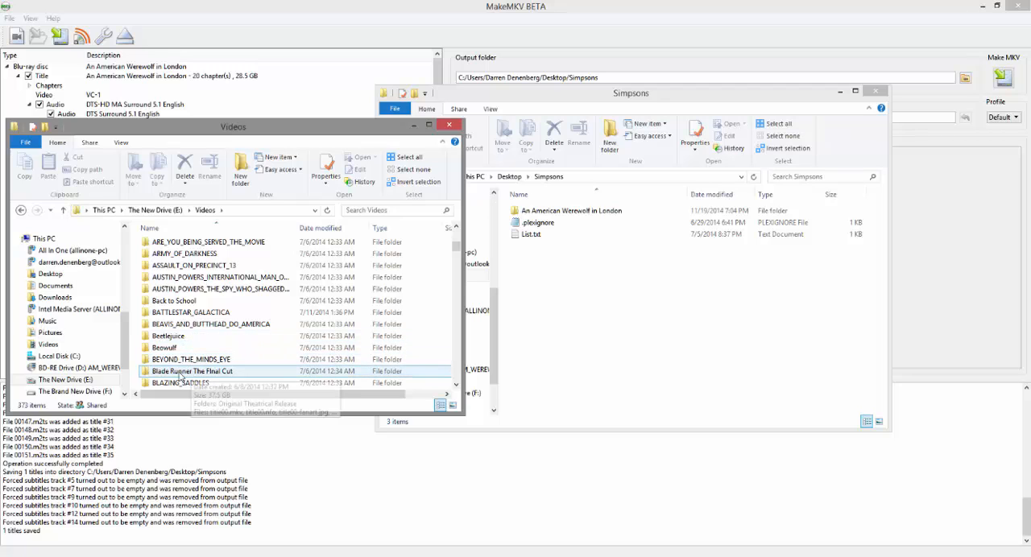
Step: Copy the An American Werewolf in London folder from Simpsons into the Videos folder on The New Drive (E:)
mouse_move(202, 377)
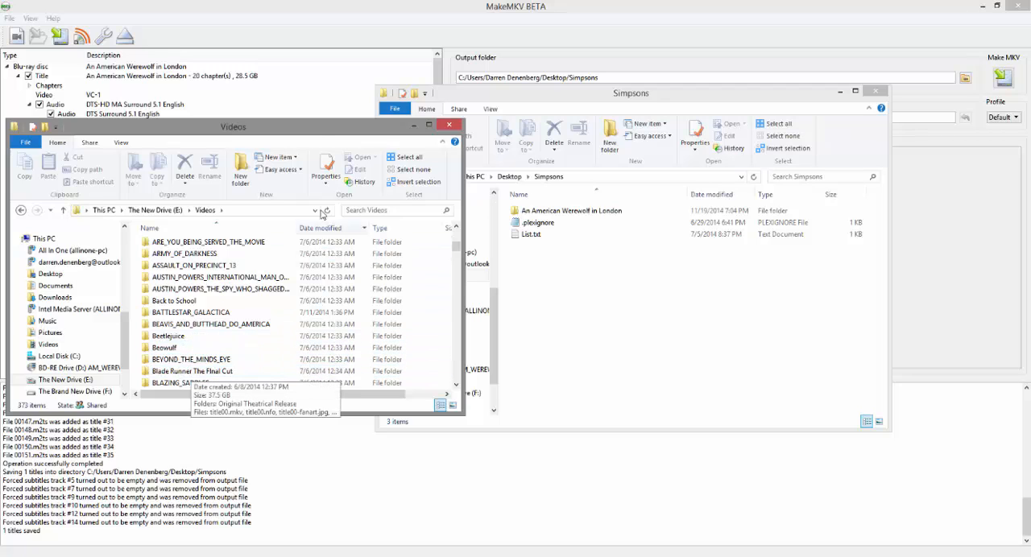
left_click_drag(319, 134, 350, 134)
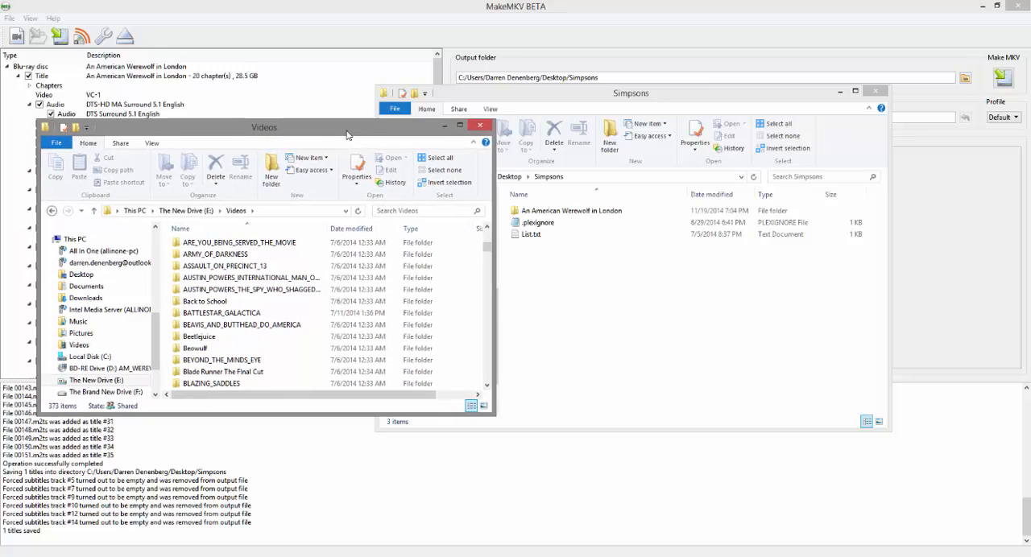
left_click(198, 212)
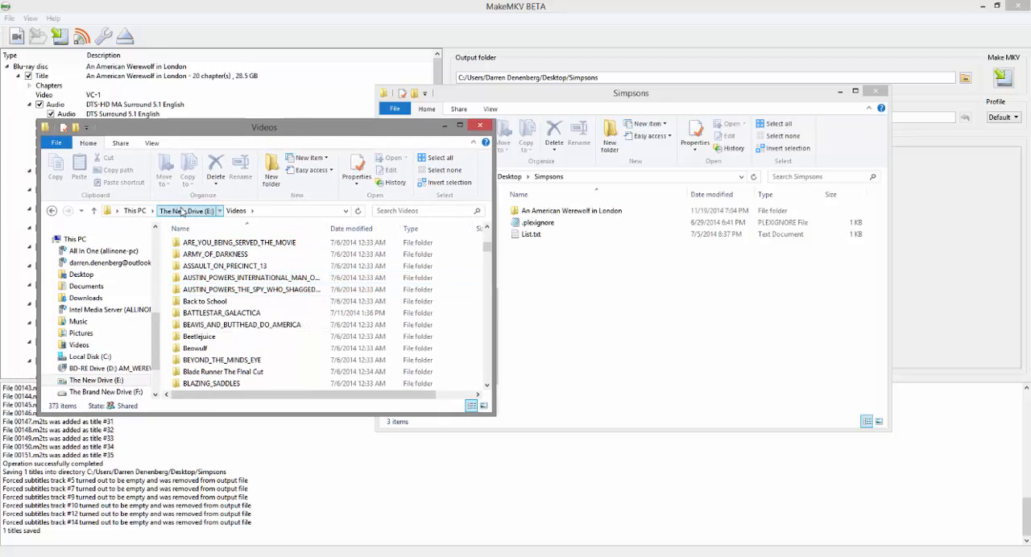
double_click(574, 95)
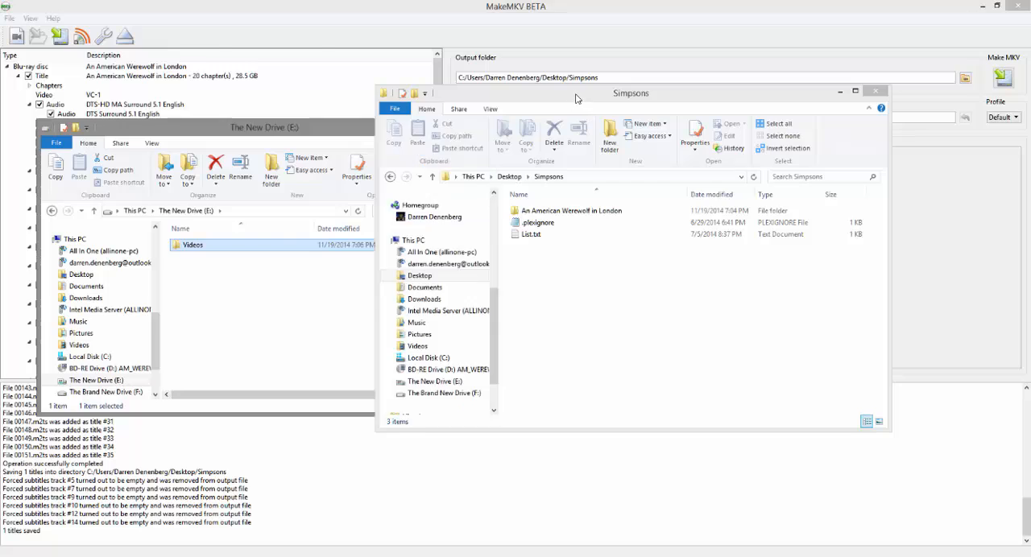
double_click(938, 8)
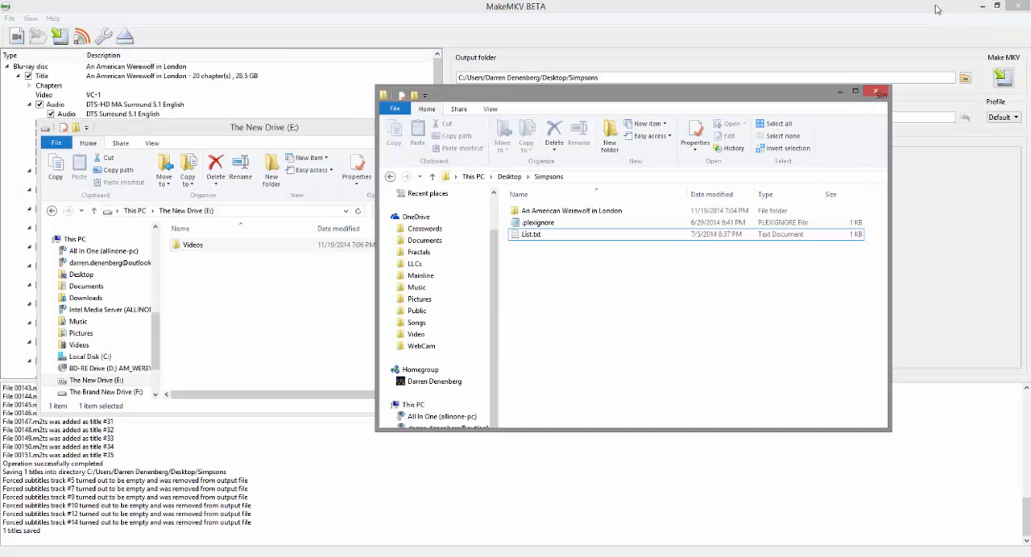
left_click_drag(716, 96, 841, 106)
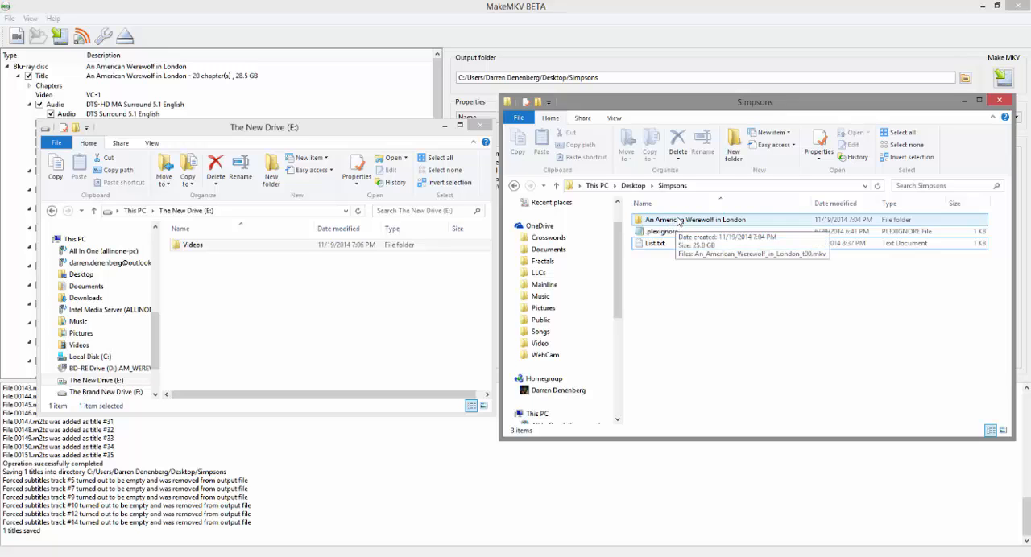
left_click_drag(676, 225, 201, 251)
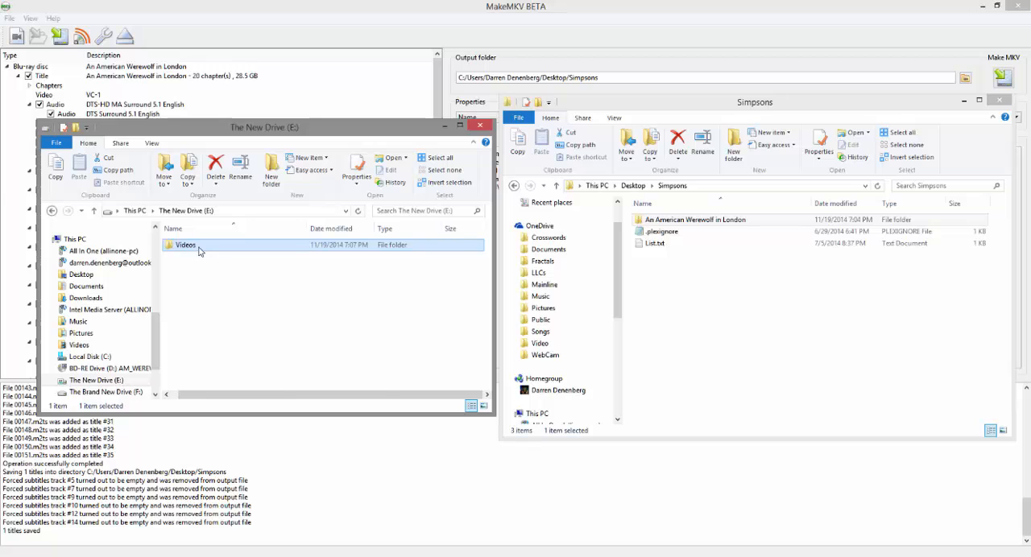
Step: Open the An American Werewolf in London folder in Videos on The New Drive (E:) to check its MKV file, and return to Videos
double_click(198, 249)
scroll(251, 279, "down", 6)
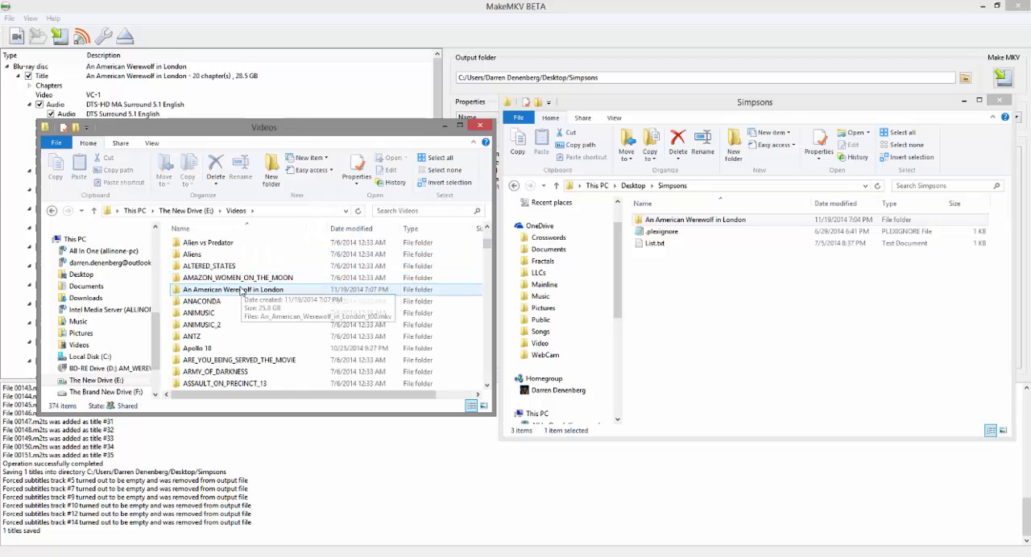
double_click(240, 290)
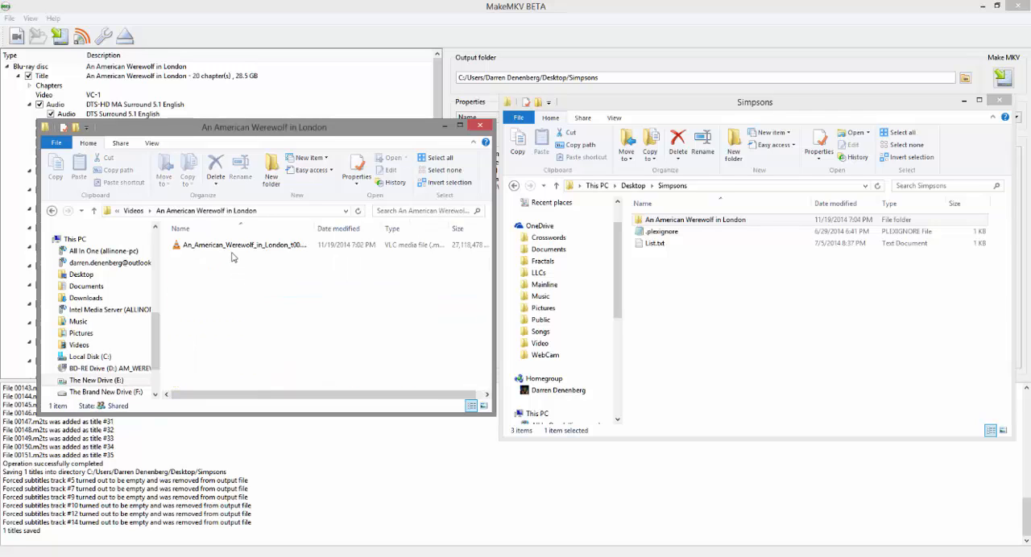
left_click(134, 211)
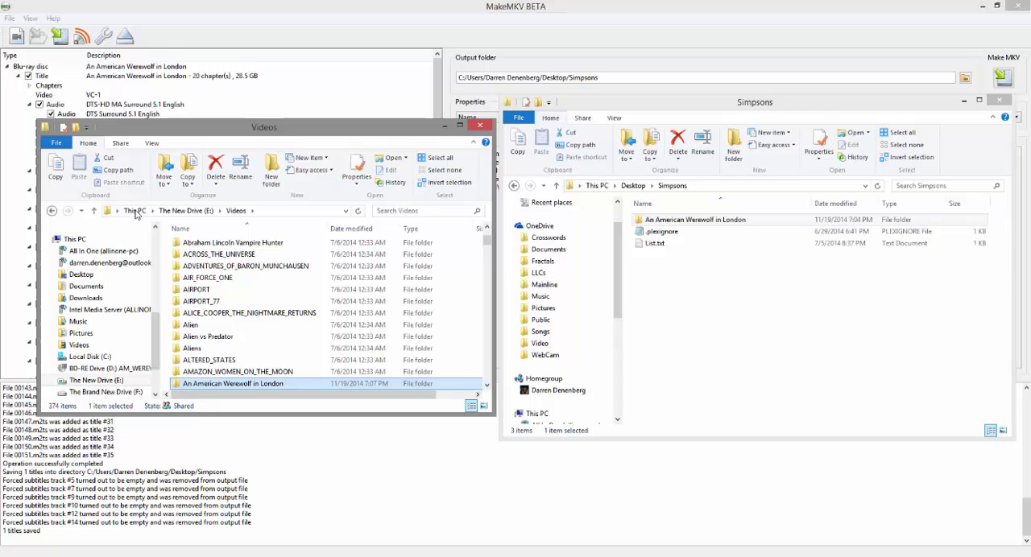
Step: Find and open the Bonus features folder among the movie folders in Videos
scroll(213, 297, "down", 3)
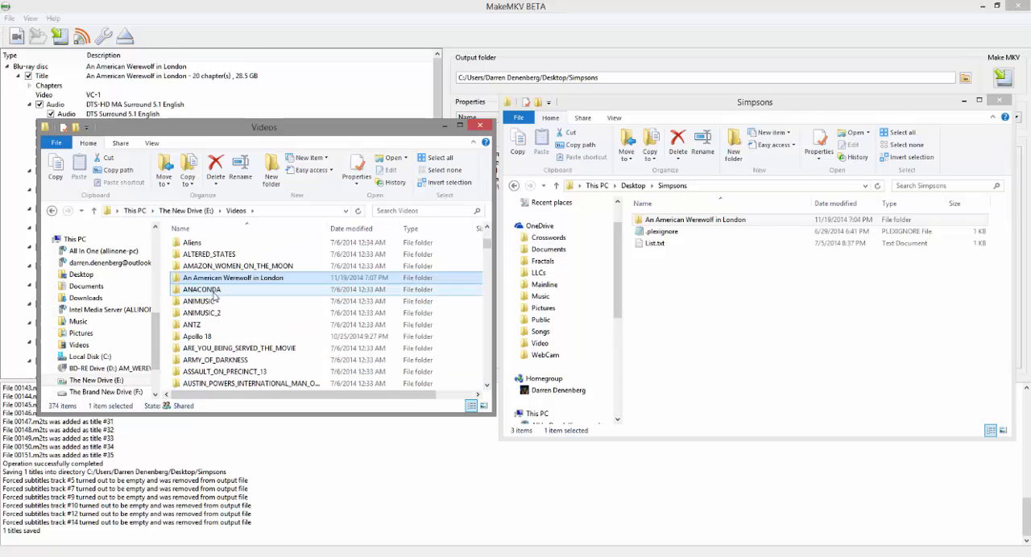
scroll(214, 296, "down", 2)
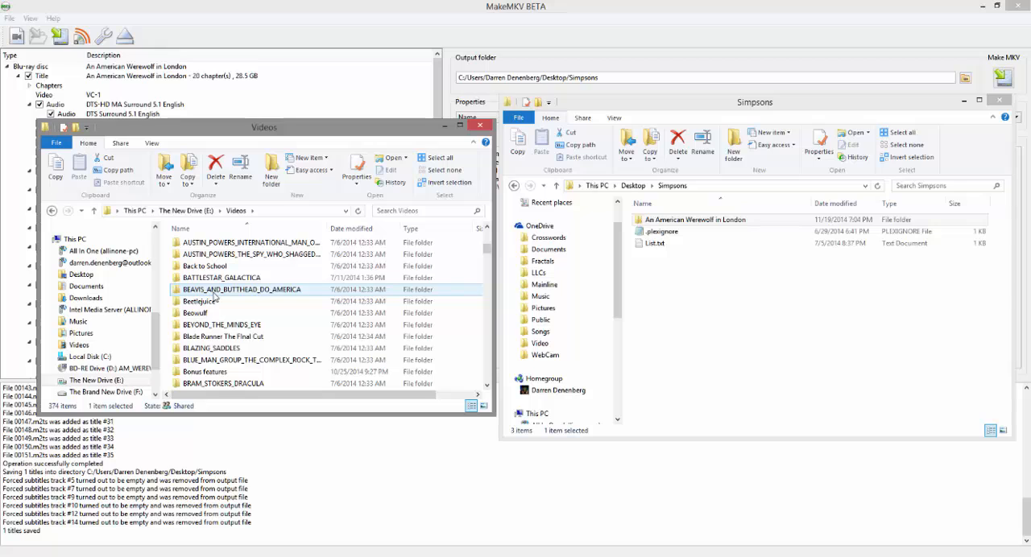
scroll(213, 298, "down", 1)
left_click(206, 339)
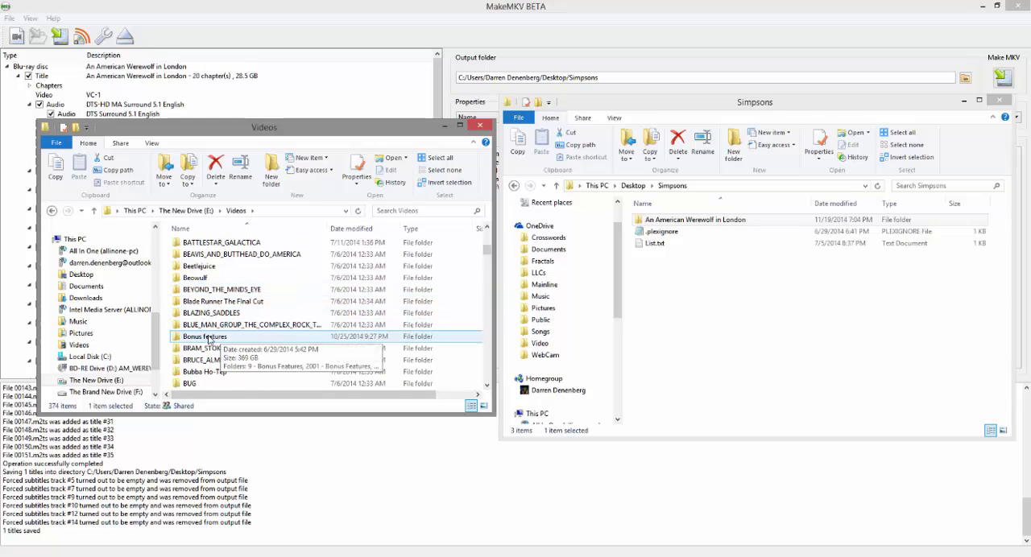
double_click(208, 339)
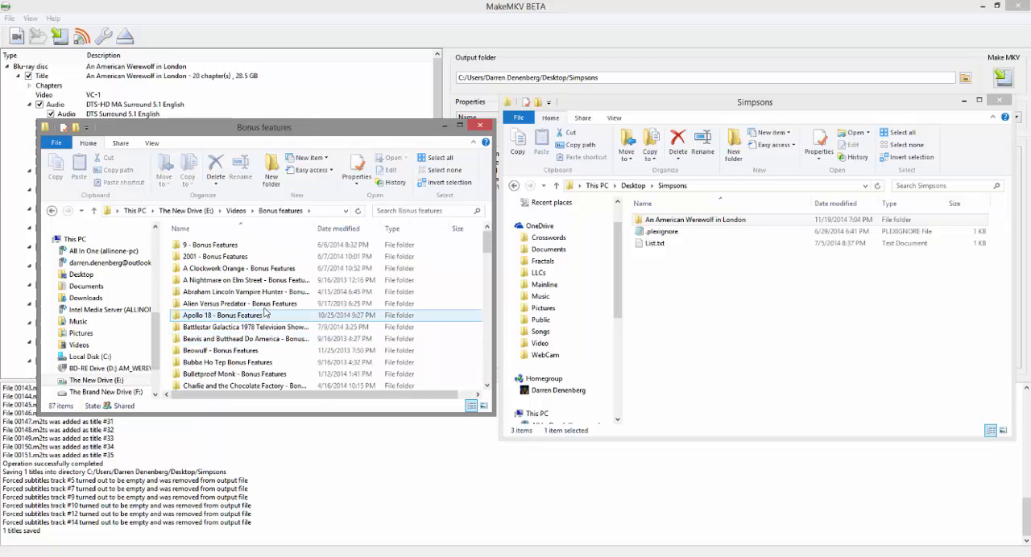
Step: Look through the per-film bonus folders, view the files in Life of Pi - Bonus Features, and return to Bonus features
scroll(254, 294, "down", 5)
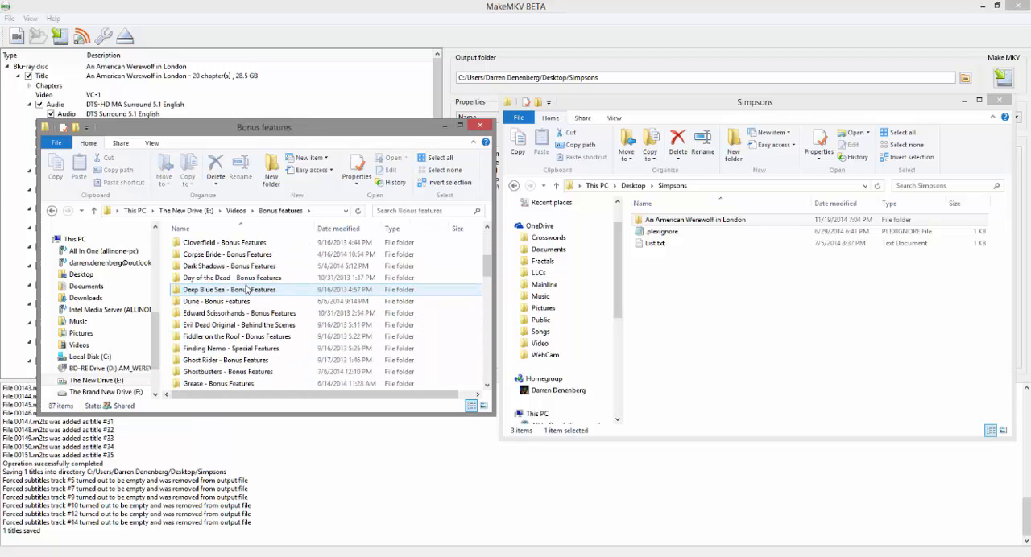
scroll(248, 290, "down", 2)
scroll(247, 290, "down", 6)
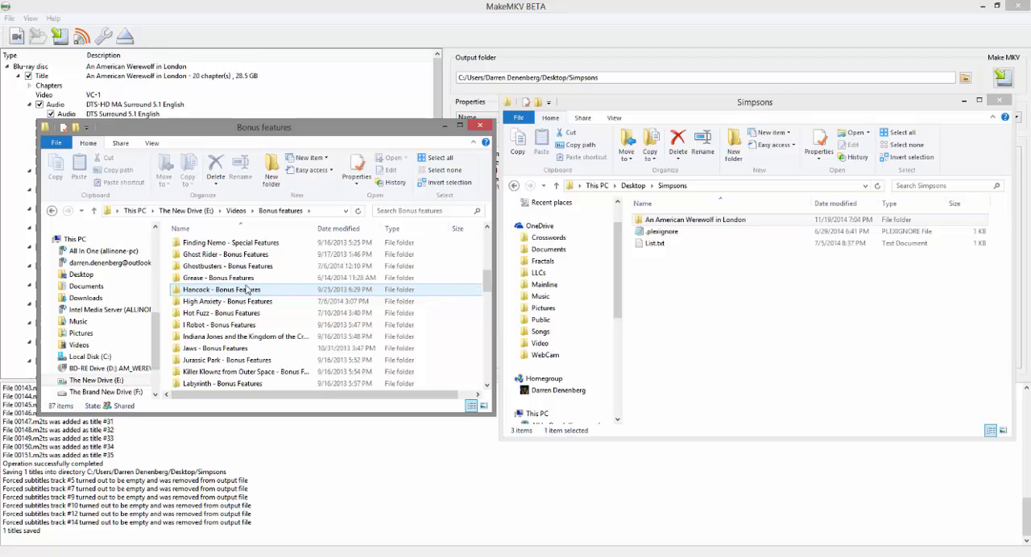
scroll(247, 289, "down", 3)
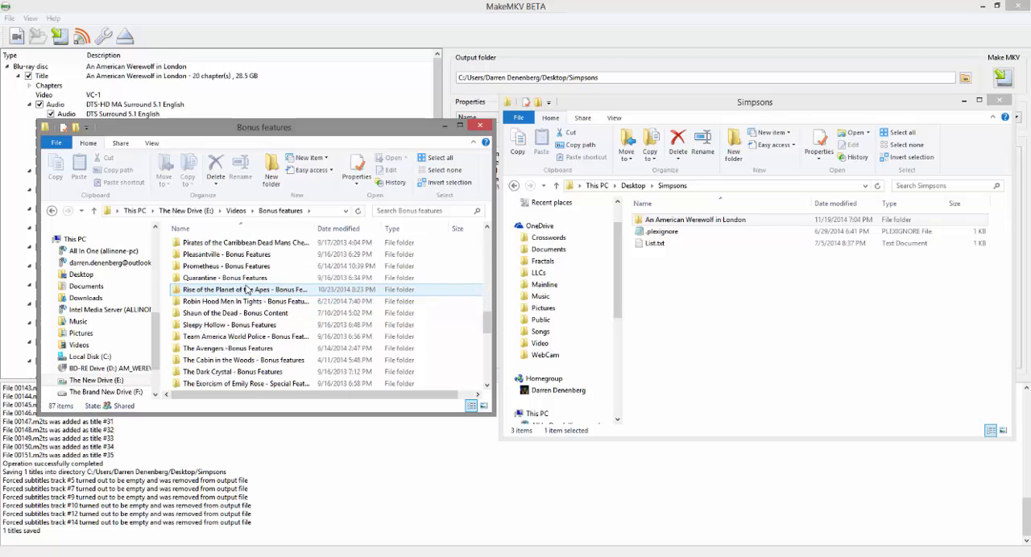
scroll(247, 289, "up", 3)
scroll(248, 289, "up", 1)
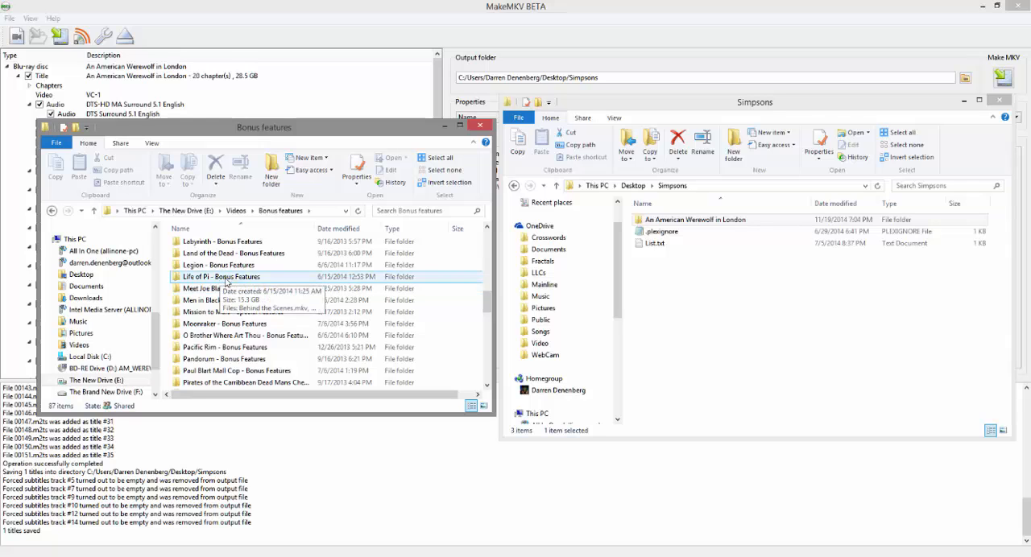
double_click(208, 281)
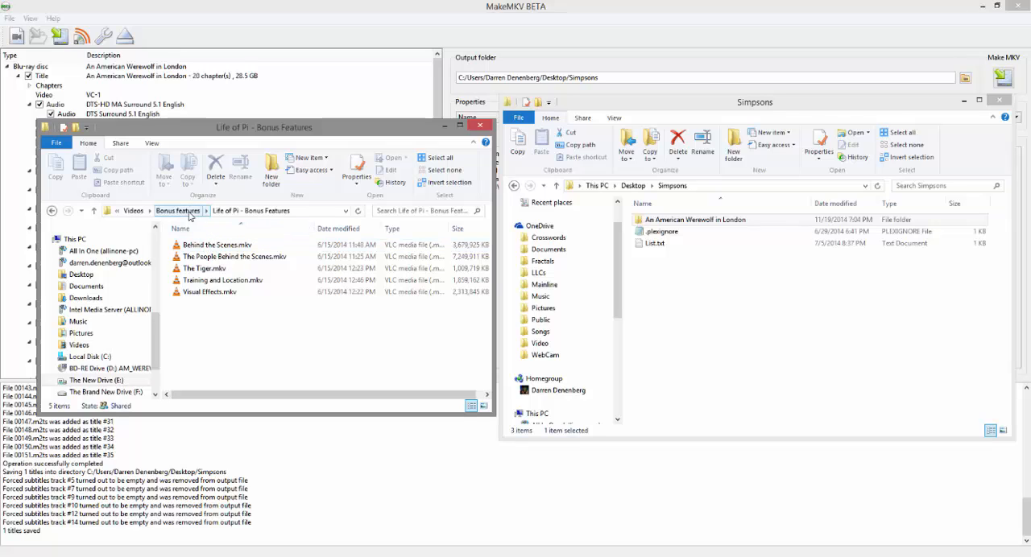
left_click(187, 212)
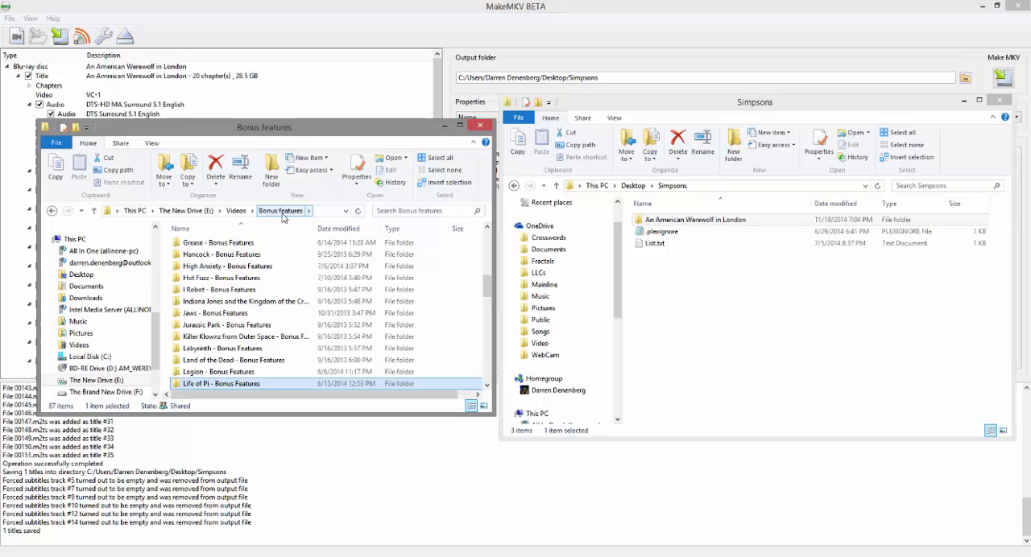
Step: Open the .plexignore file from the Simpsons folder in Notepad to read its contents, and close it
left_click(645, 98)
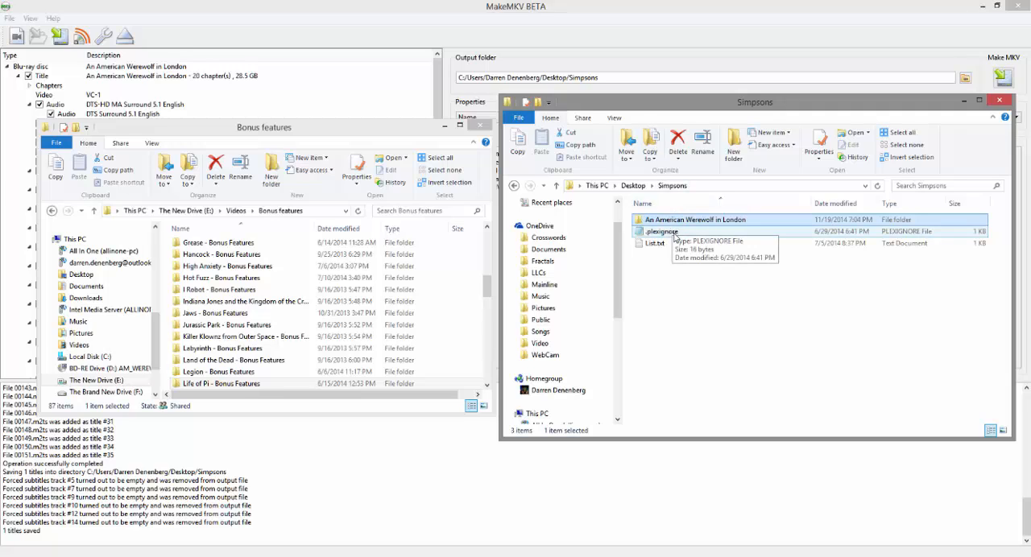
left_click(663, 233)
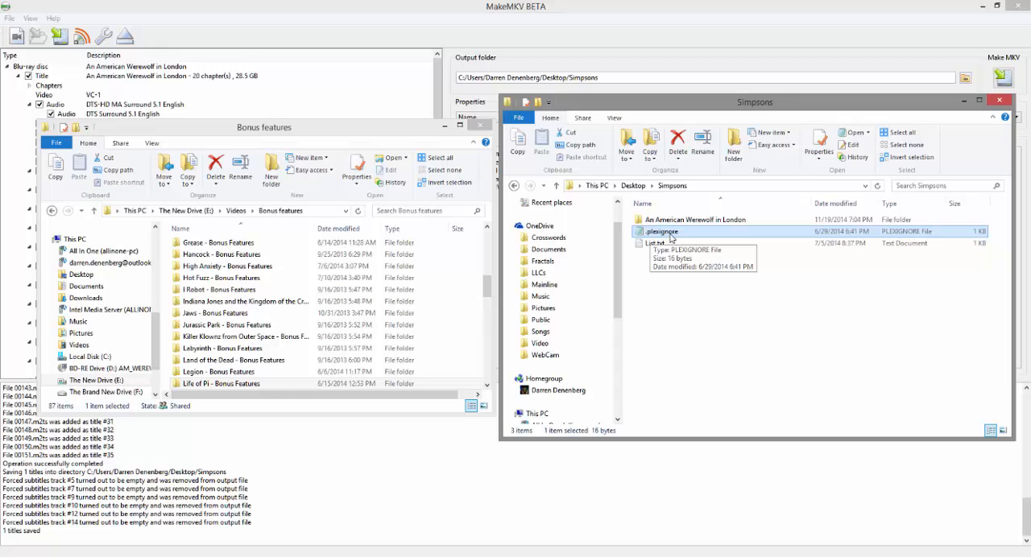
double_click(677, 234)
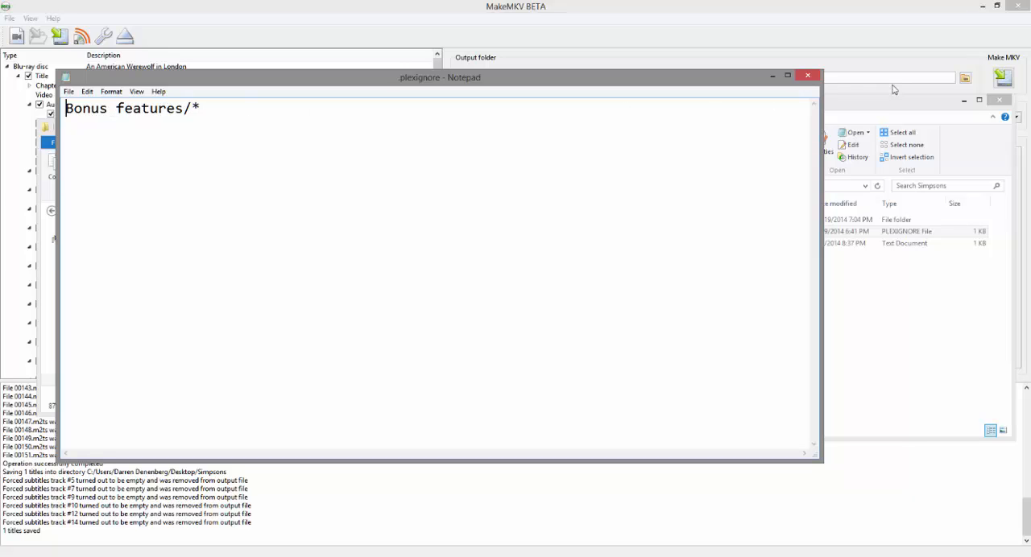
left_click(808, 75)
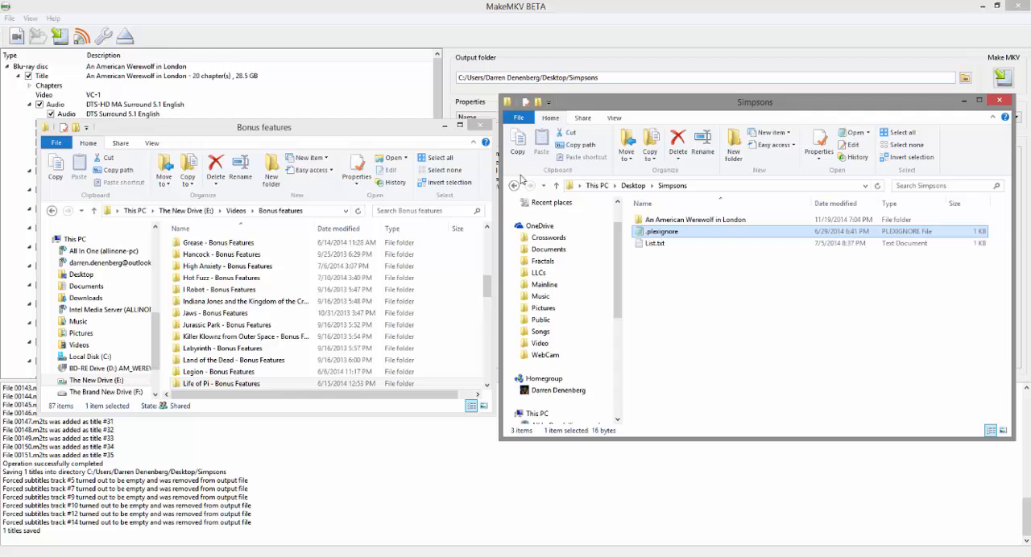
Step: Return to Videos on The New Drive (E:) and locate the Bonus features folder and the .plexignore file at the list's end
left_click(294, 131)
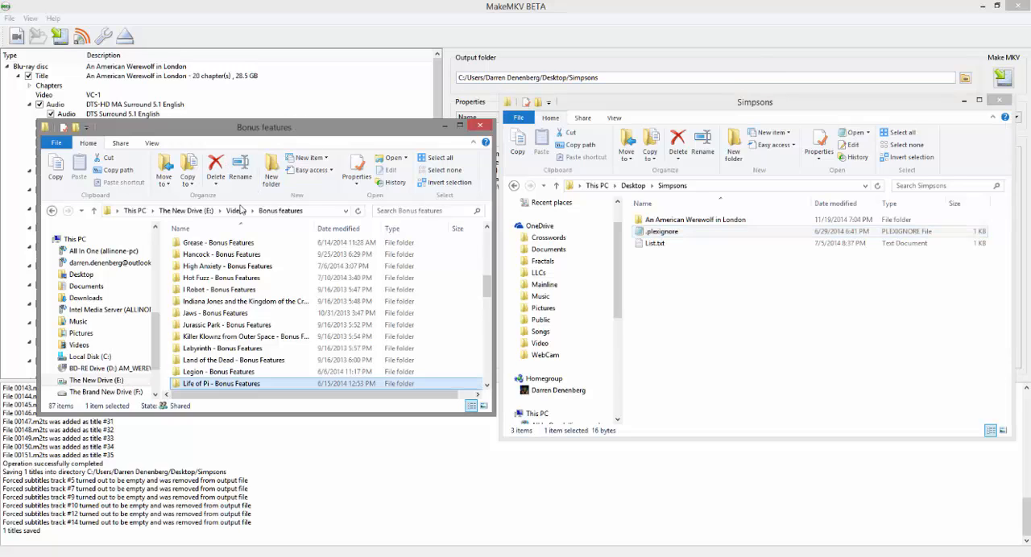
left_click(236, 210)
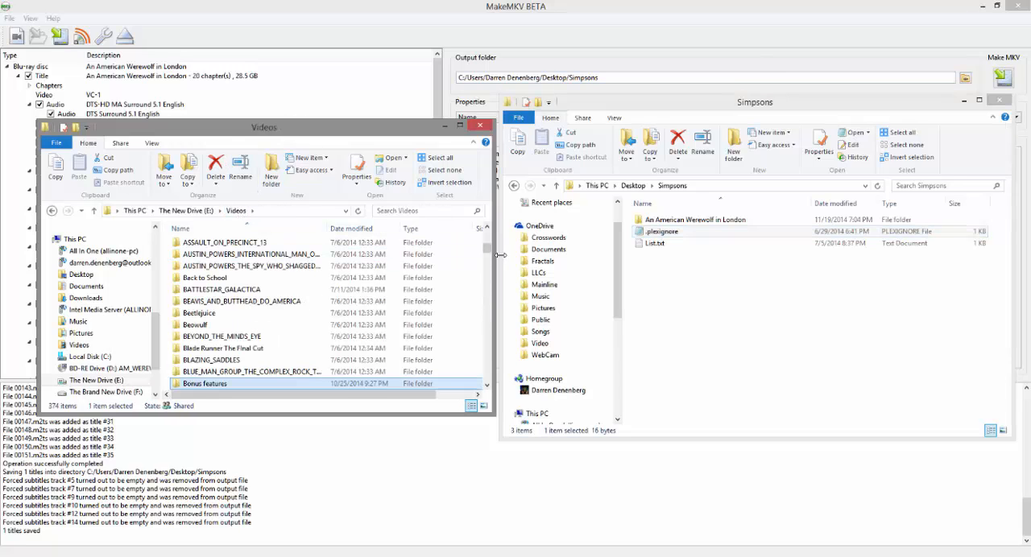
scroll(228, 352, "down", 1)
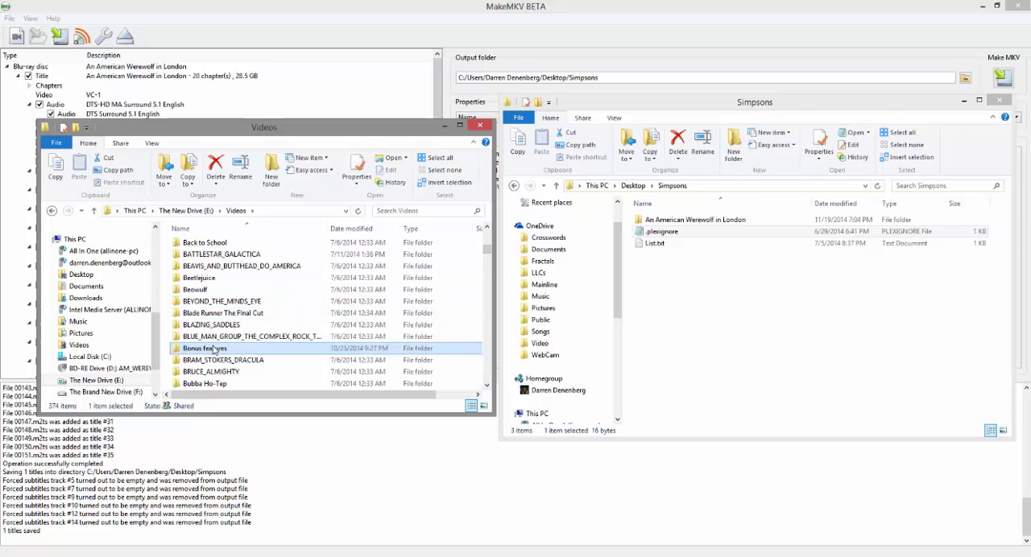
left_click_drag(486, 250, 486, 376)
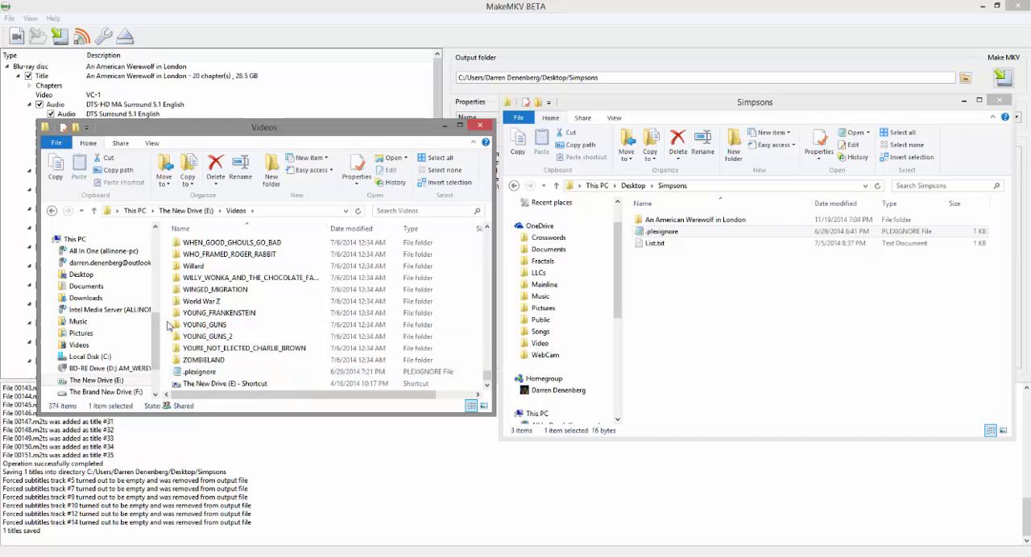
Step: Look through the Movies and TV Shows folders inside Videos on The Brand New Drive (F:)
scroll(158, 342, "down", 2)
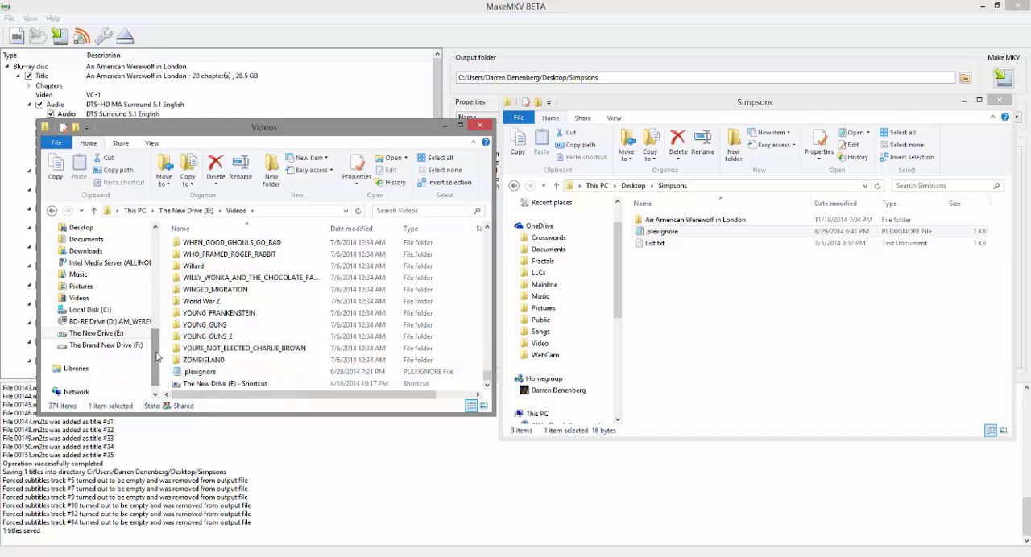
left_click(93, 345)
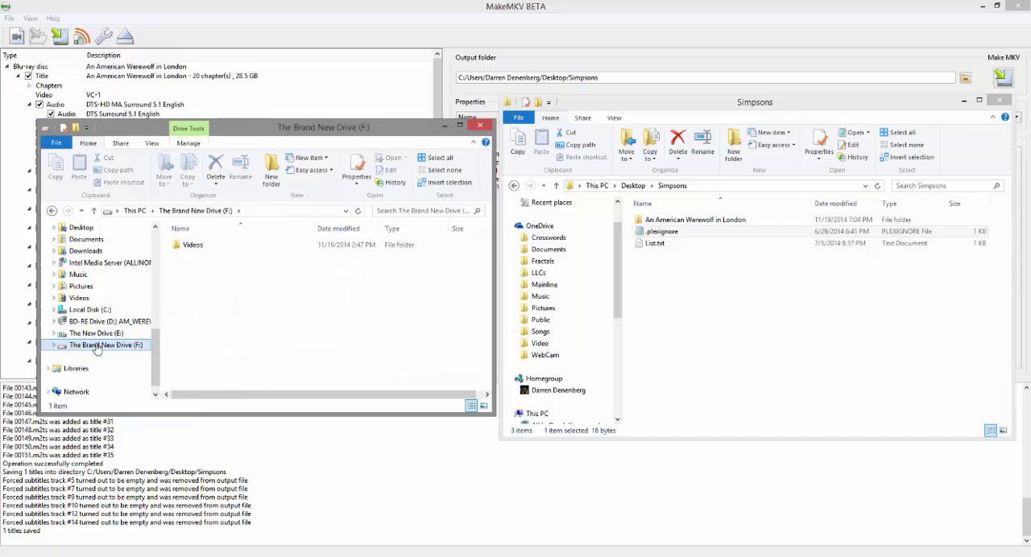
double_click(192, 245)
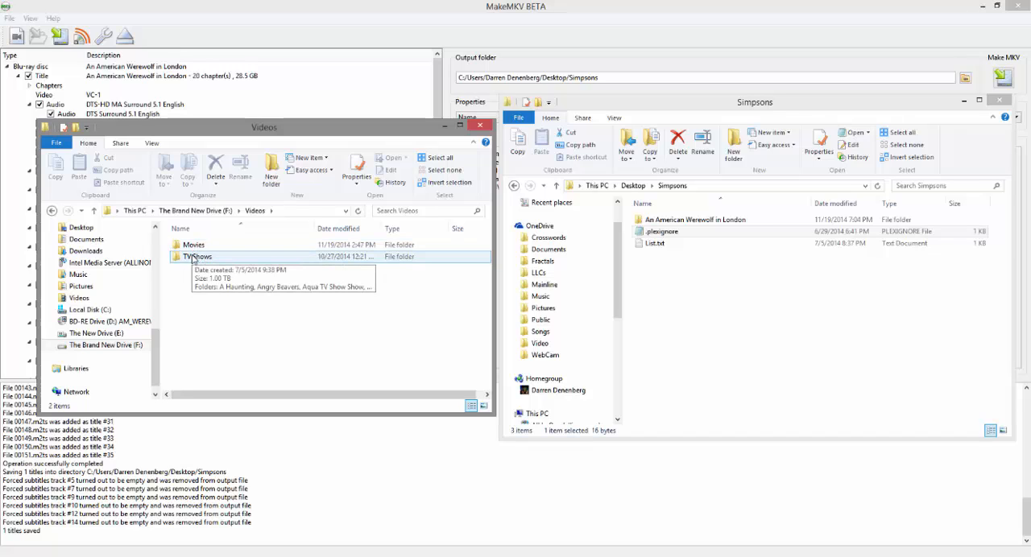
double_click(192, 245)
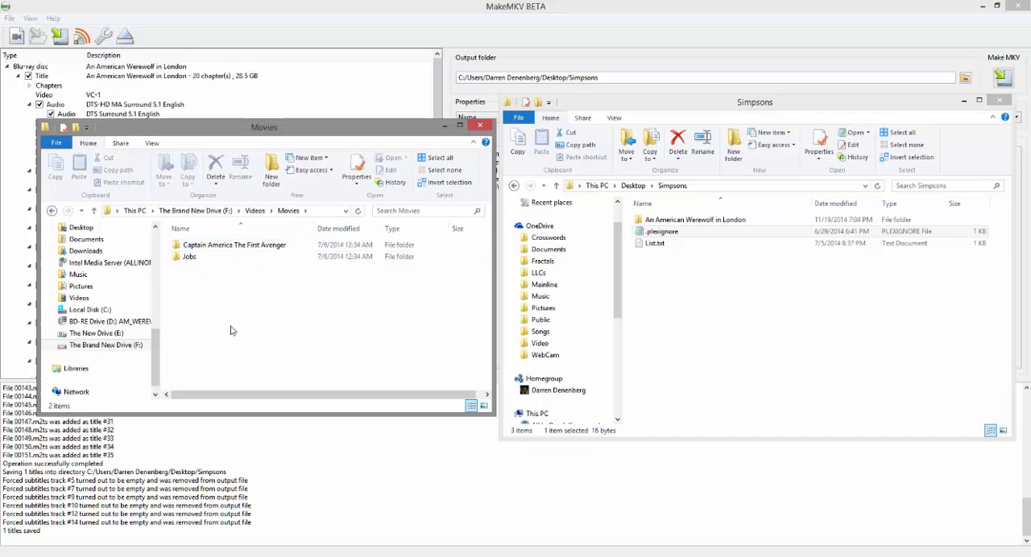
left_click(252, 212)
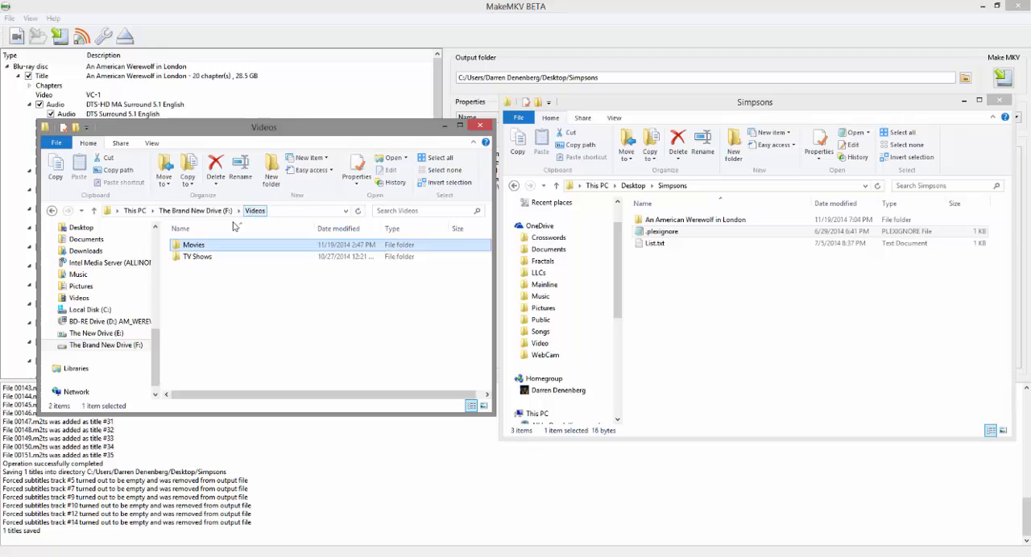
double_click(194, 258)
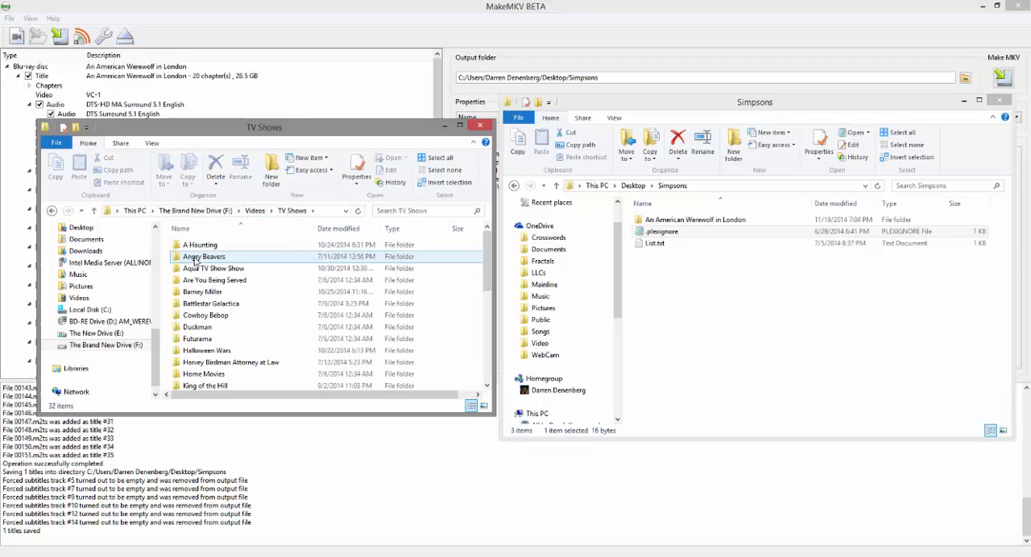
scroll(242, 306, "down", 6)
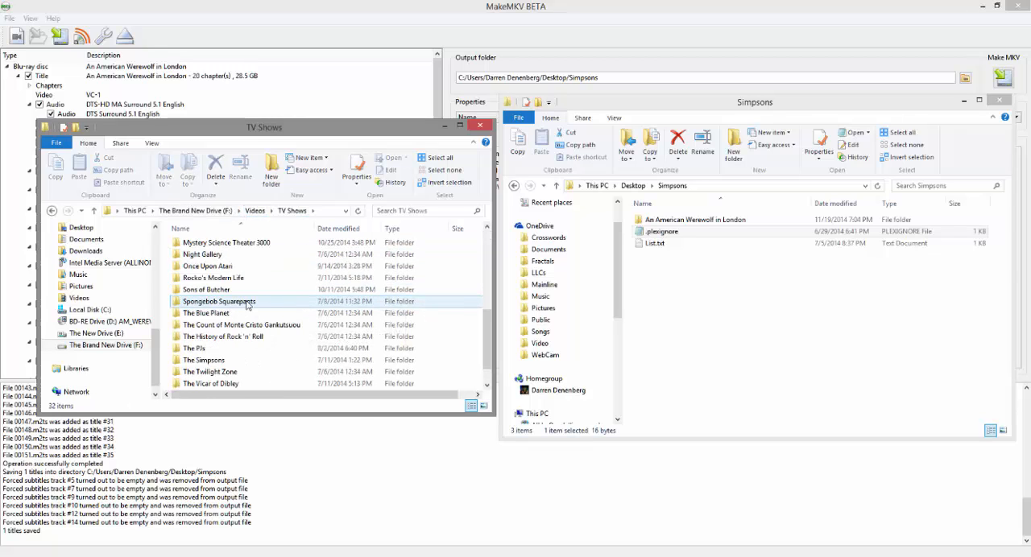
Step: Look through the TV Shows folder on The Brand New Drive (F:) and open The Simpsons folder
scroll(247, 304, "down", 1)
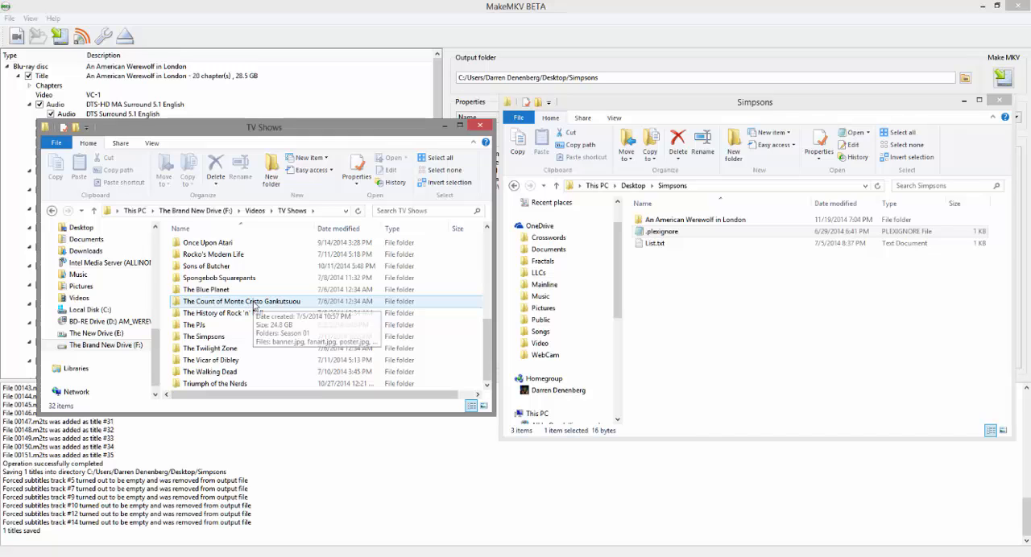
left_click(206, 338)
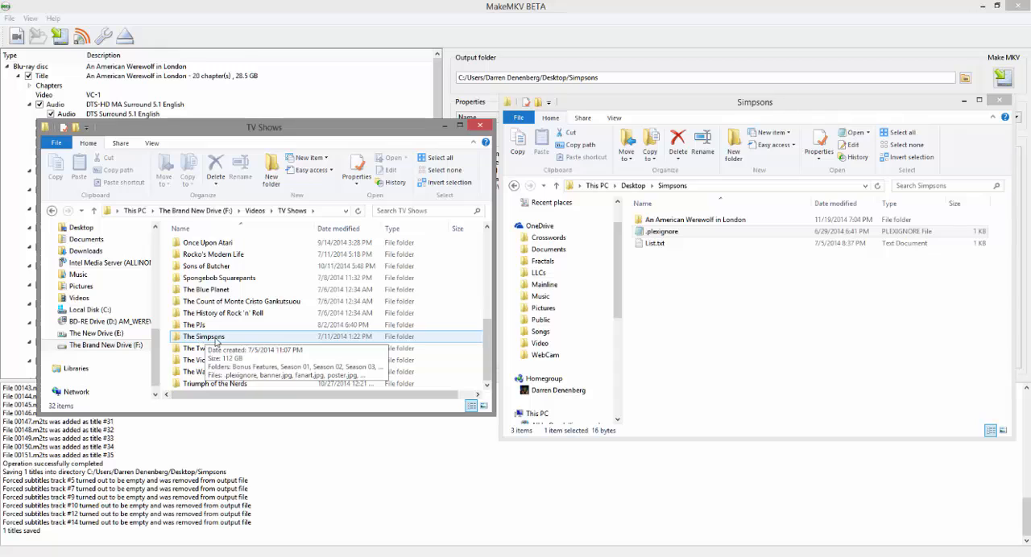
scroll(216, 342, "up", 4)
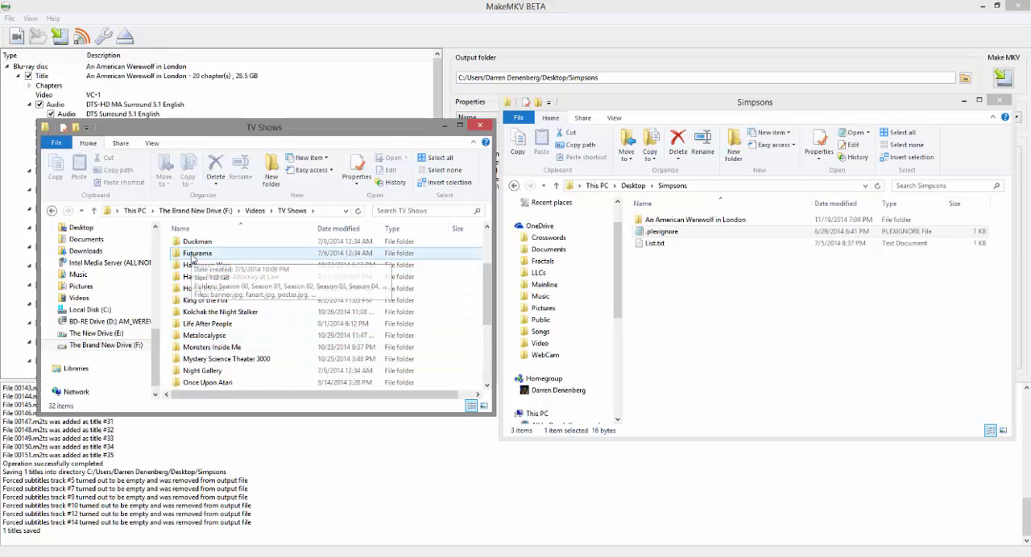
scroll(193, 260, "down", 4)
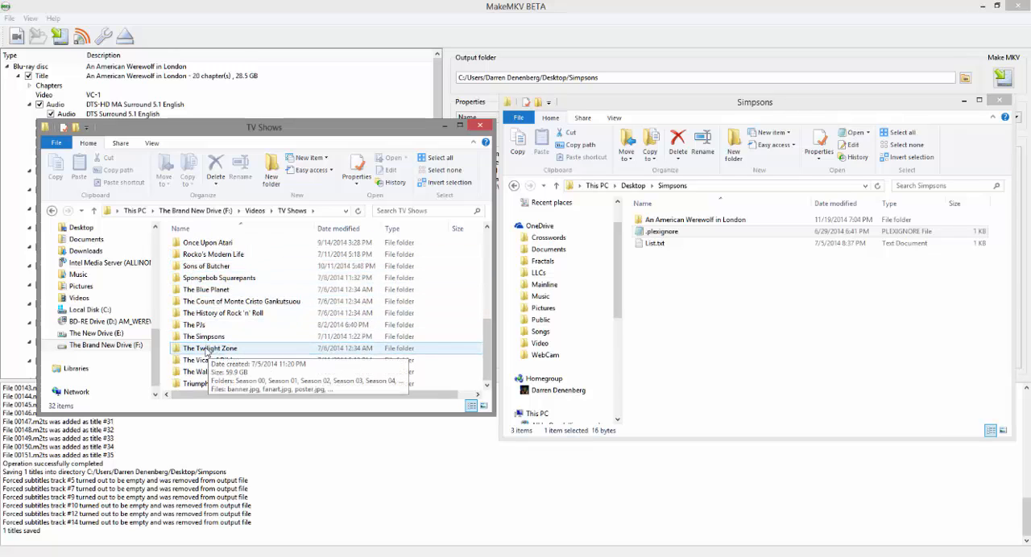
double_click(203, 337)
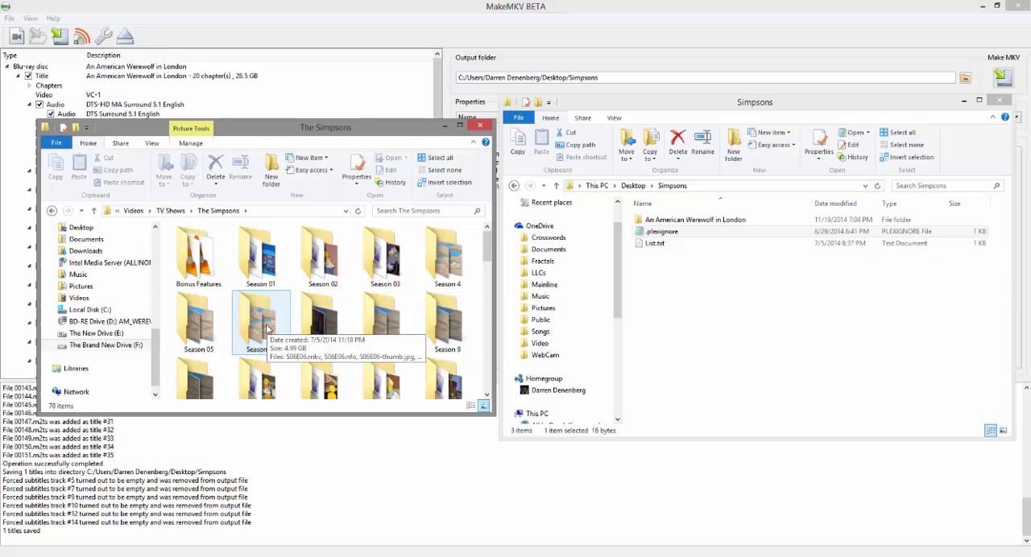
Step: Open the Season 03 folder and examine how the episode files S03E01.mkv, S03E02.mkv and S03E03.mkv are named
left_click(398, 274)
double_click(399, 274)
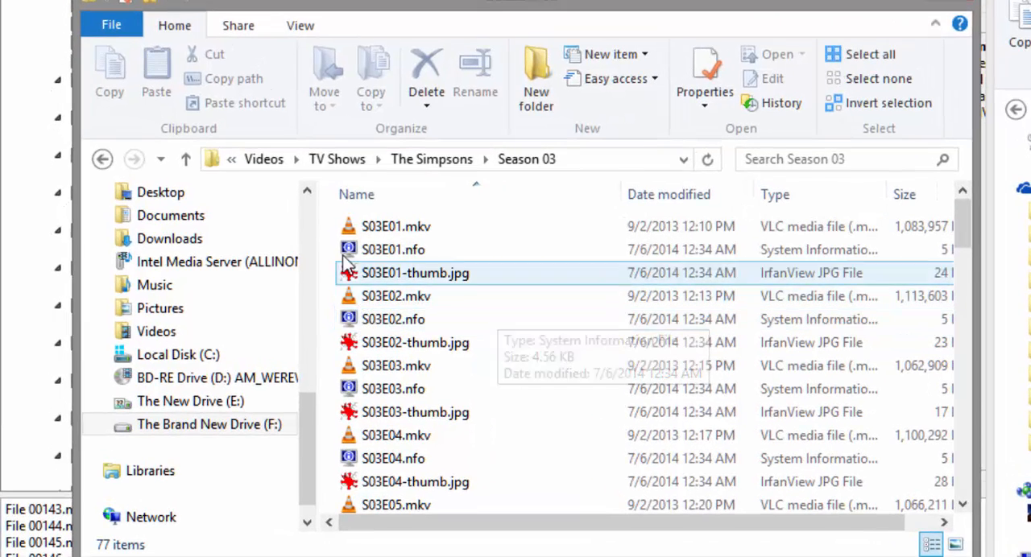
left_click(395, 235)
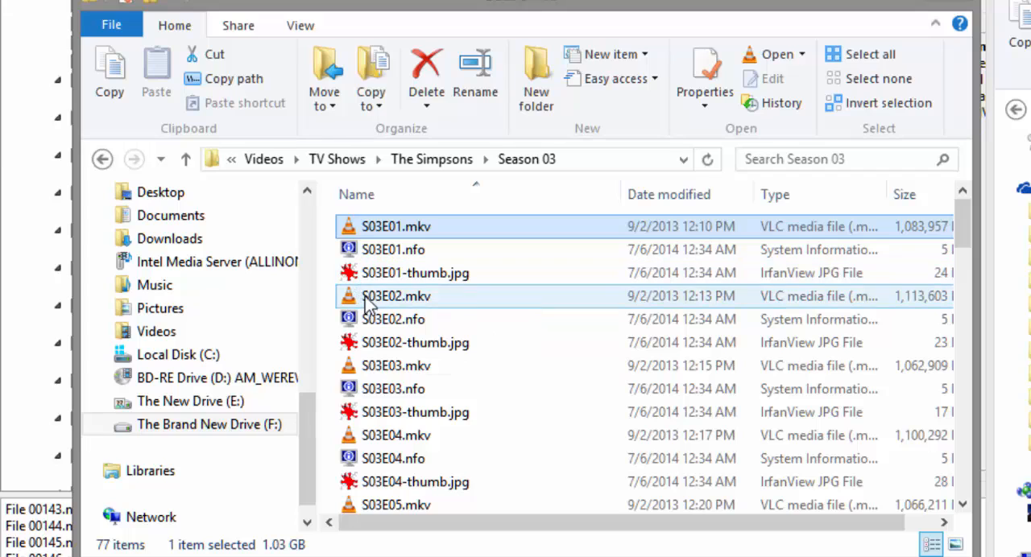
left_click(367, 298)
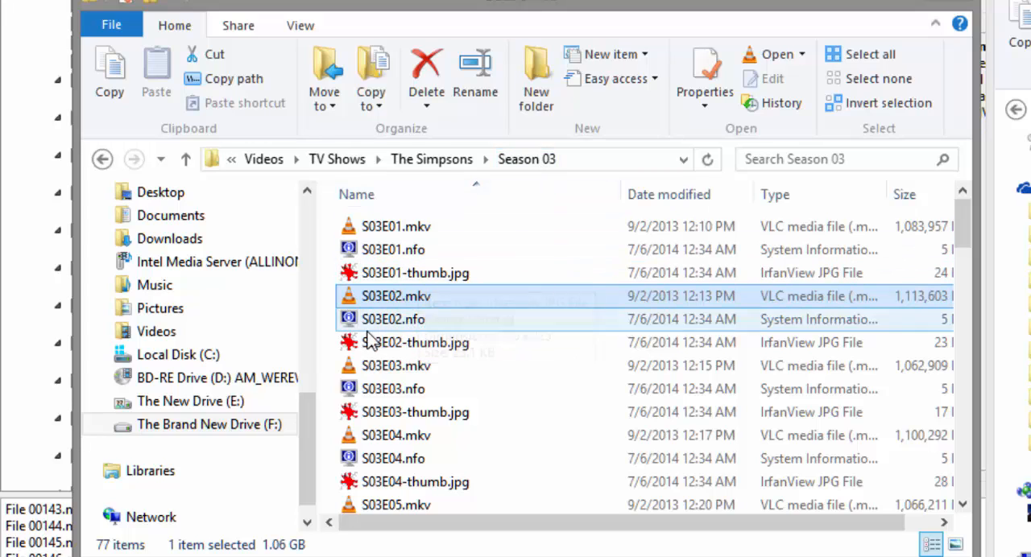
left_click(375, 369)
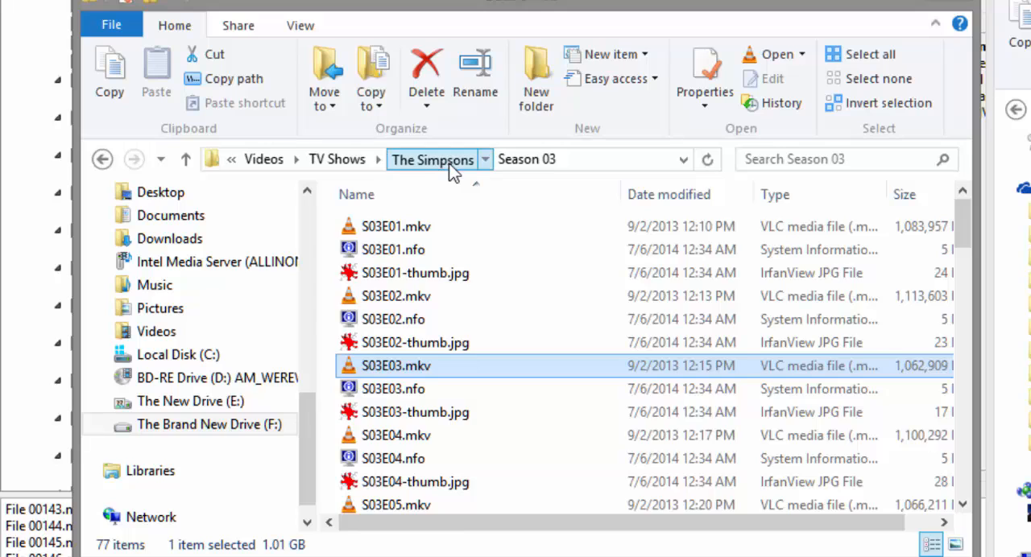
Step: Return to The Simpsons folder and open Season 07 to examine its episode file names
left_click(451, 161)
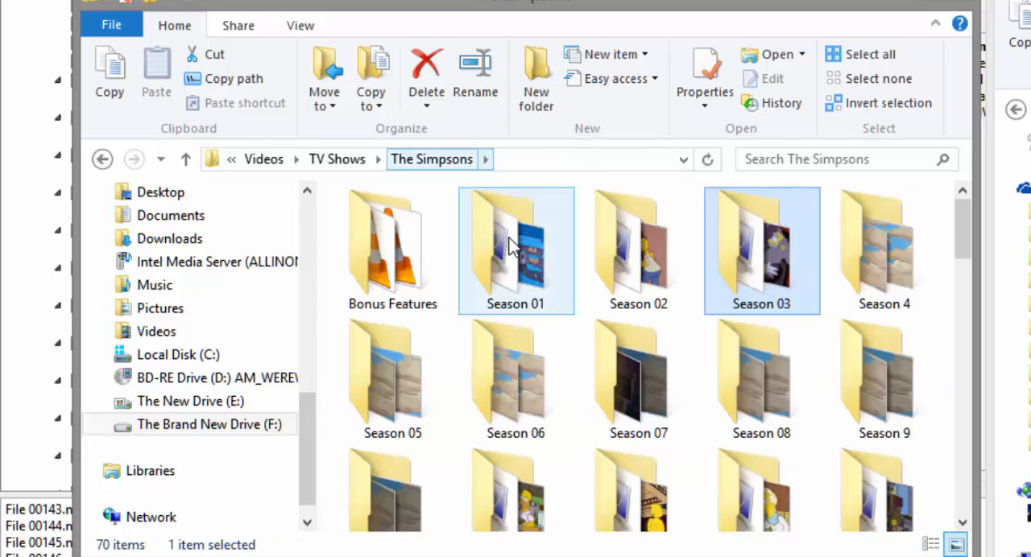
double_click(661, 397)
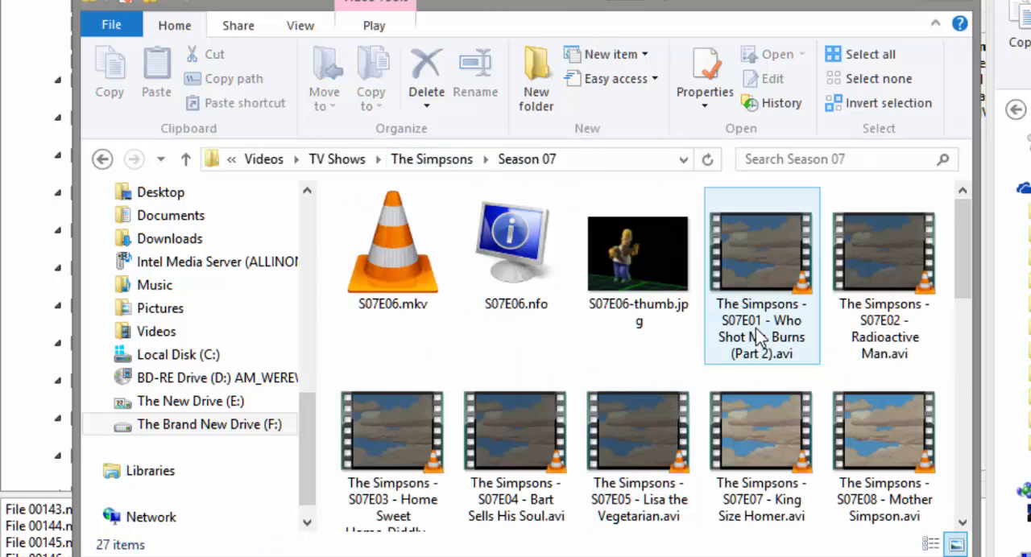
mouse_move(737, 330)
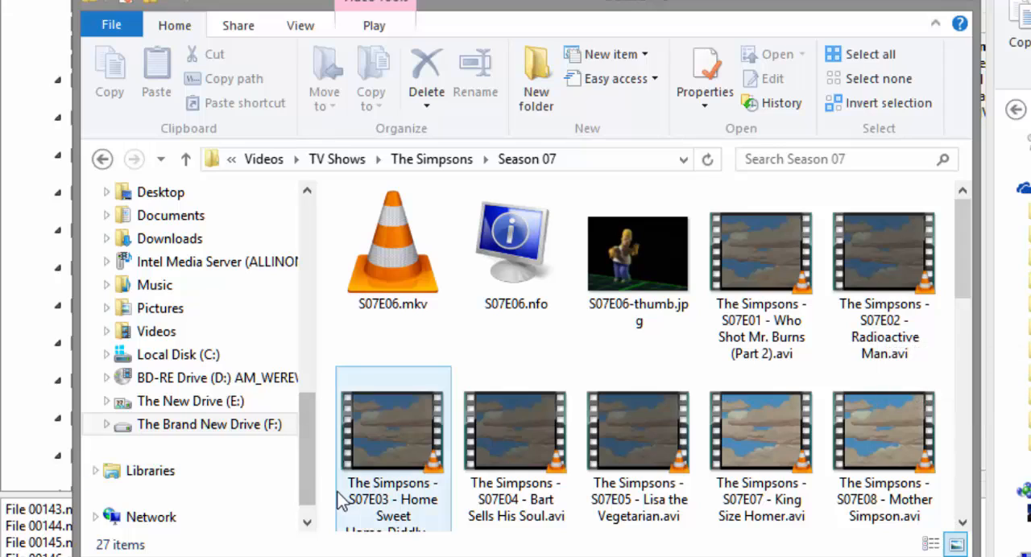
mouse_move(385, 506)
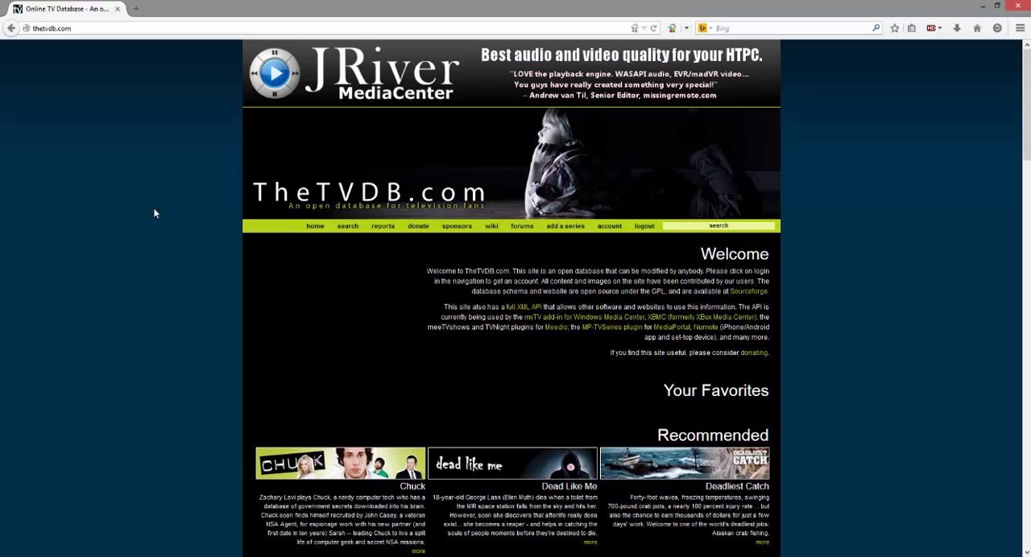
Step: Switch to TheTVDB.com in the web browser, search for The Simpsons and open the show's series page
left_click(714, 226)
type("The Simm")
key("BackSpace")
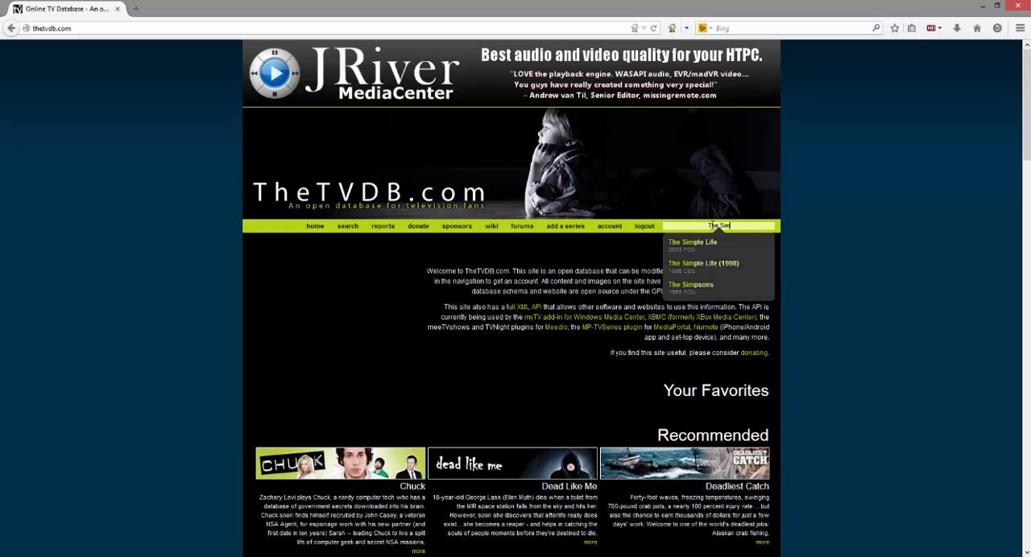
type("psons")
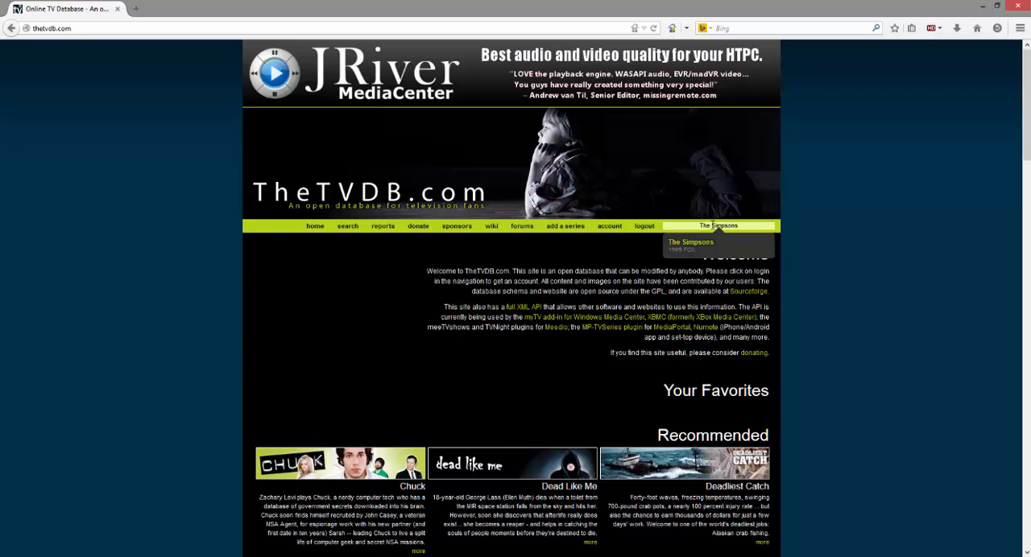
key("Return")
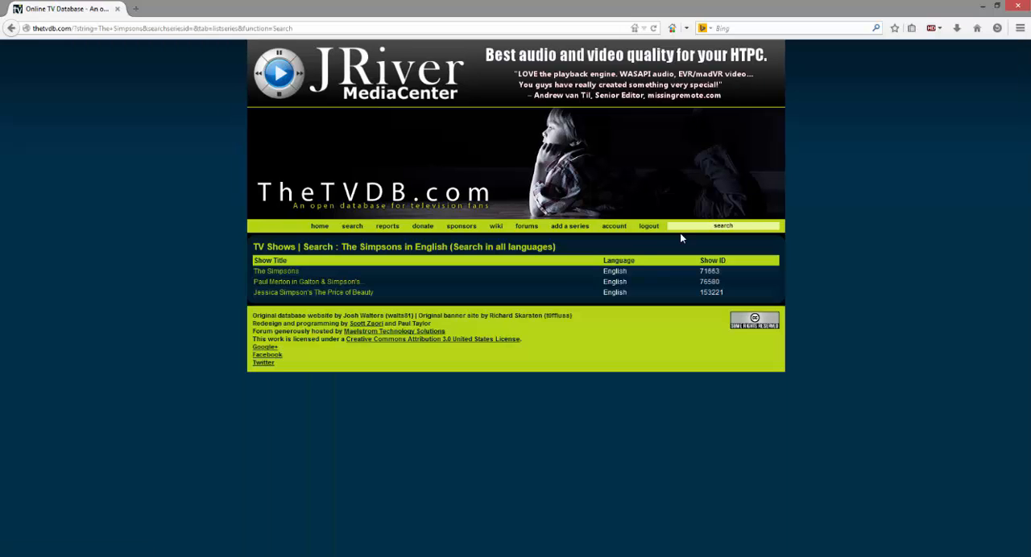
left_click(272, 272)
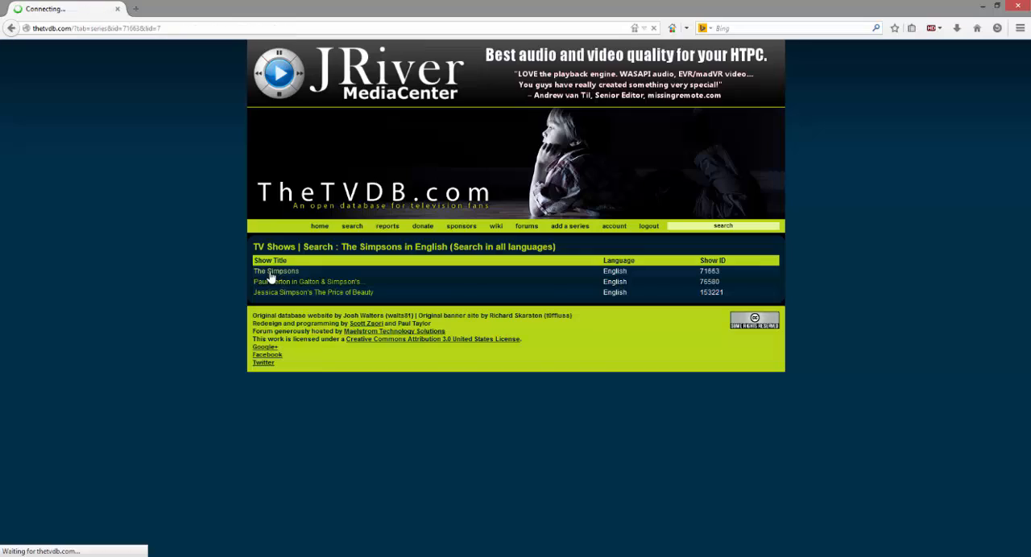
Step: Open season 7 from the series page's Seasons list and view its numbered episodes
scroll(80, 249, "down", 3)
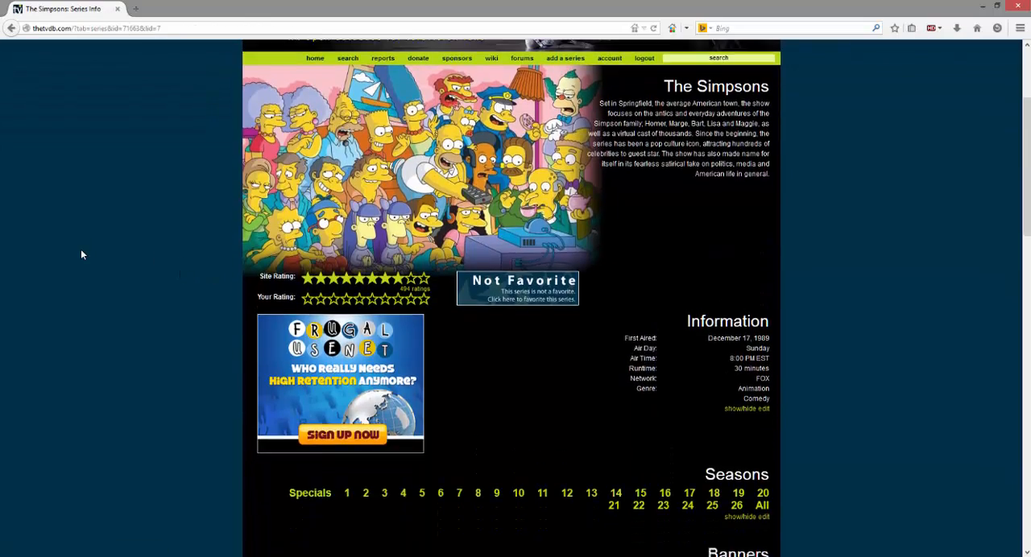
scroll(81, 254, "down", 5)
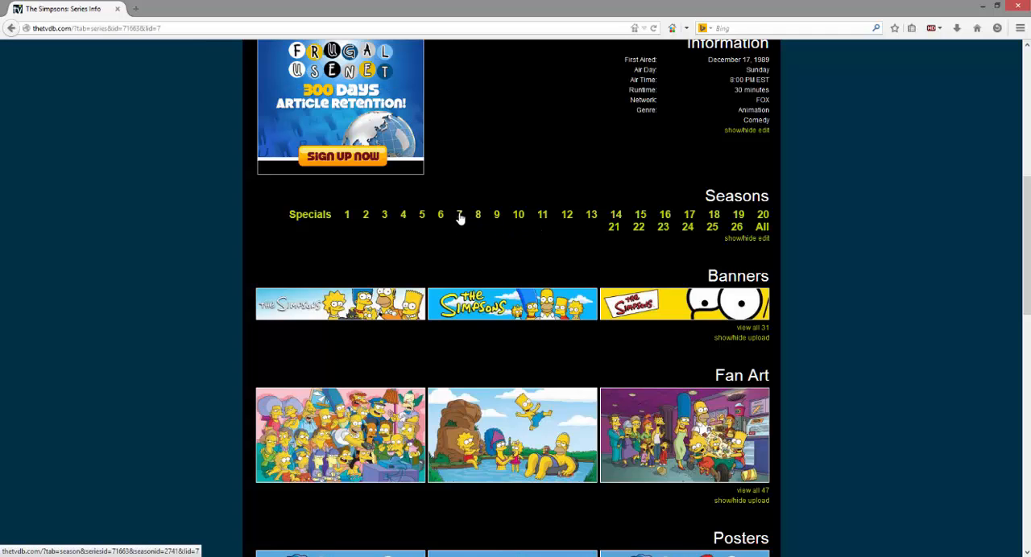
left_click(459, 217)
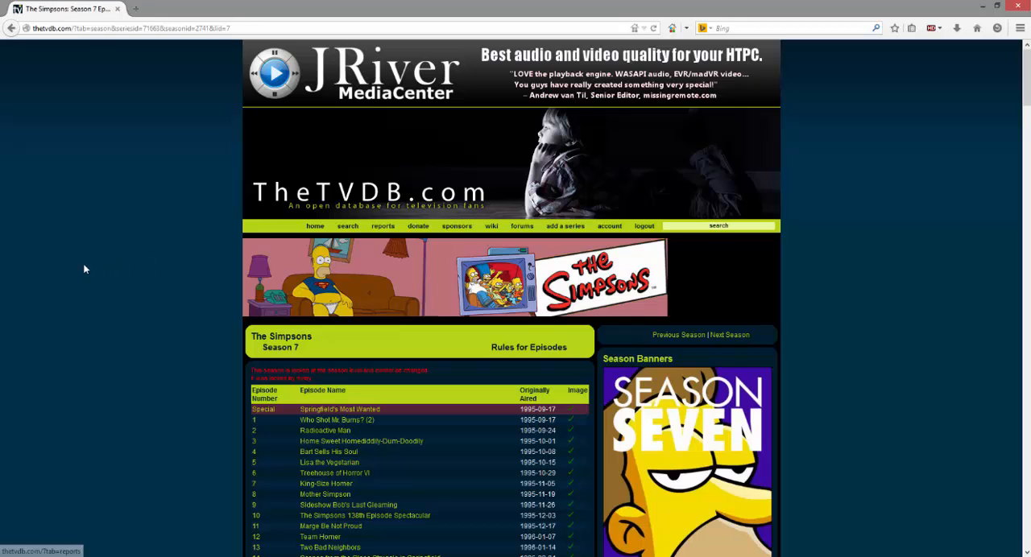
scroll(84, 269, "down", 3)
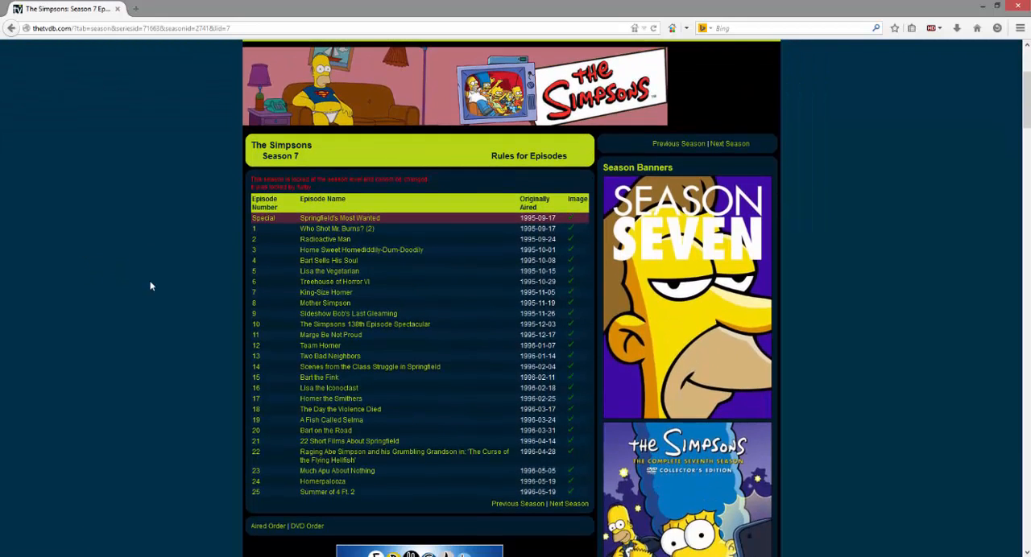
Step: Open episode 9, Sideshow Bob's Last Gleaming, read through its details, and minimize the browser
left_click(317, 317)
scroll(197, 299, "down", 2)
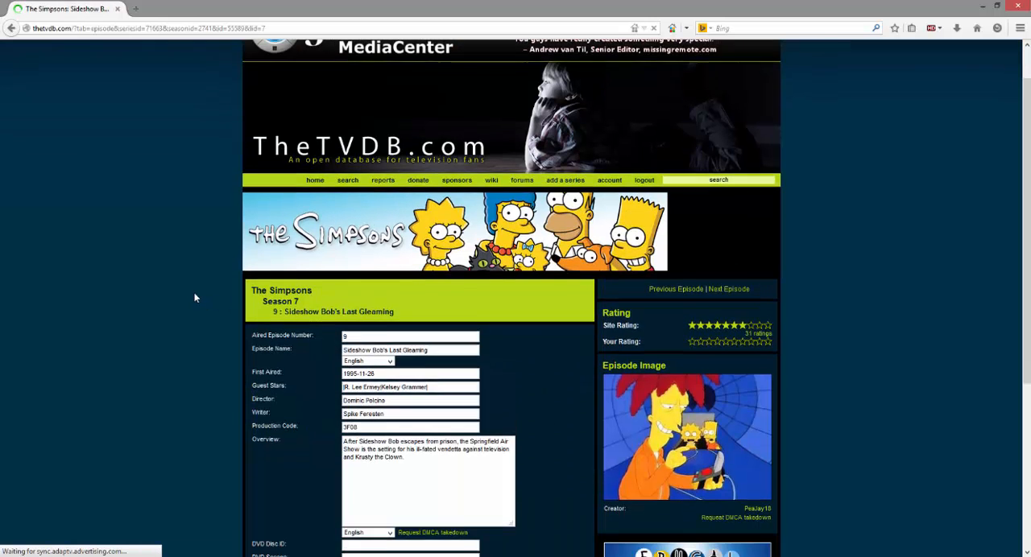
scroll(195, 298, "down", 2)
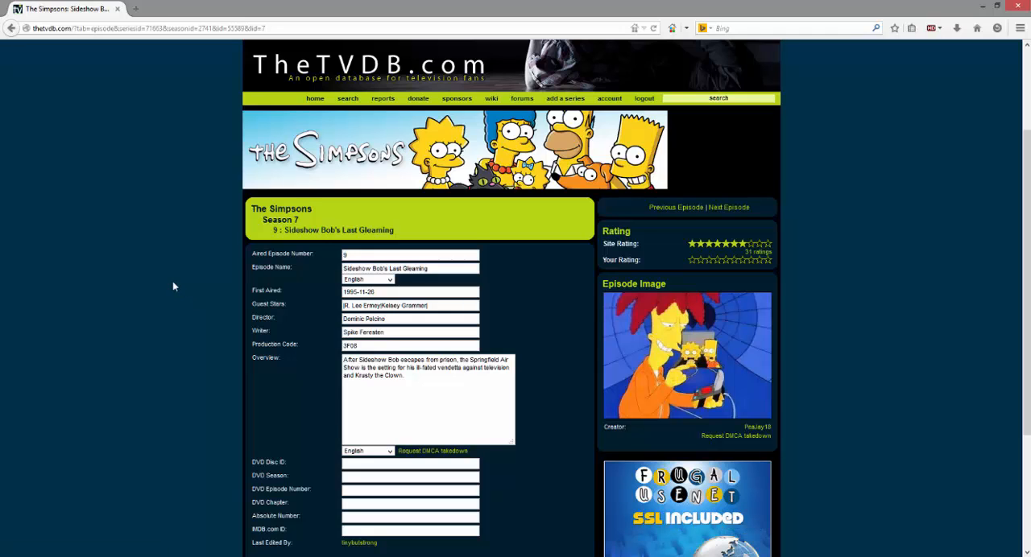
scroll(172, 281, "down", 3)
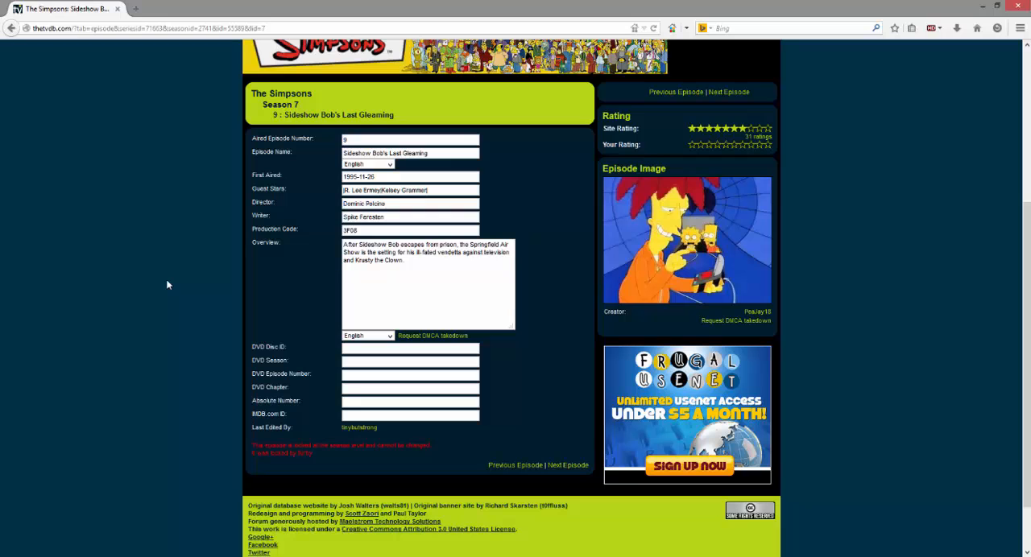
left_click(986, 6)
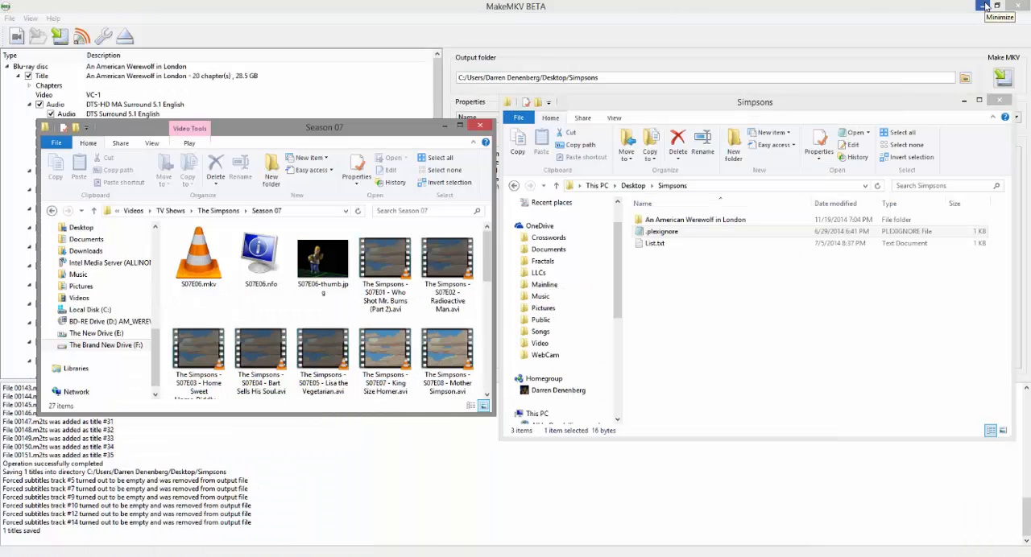